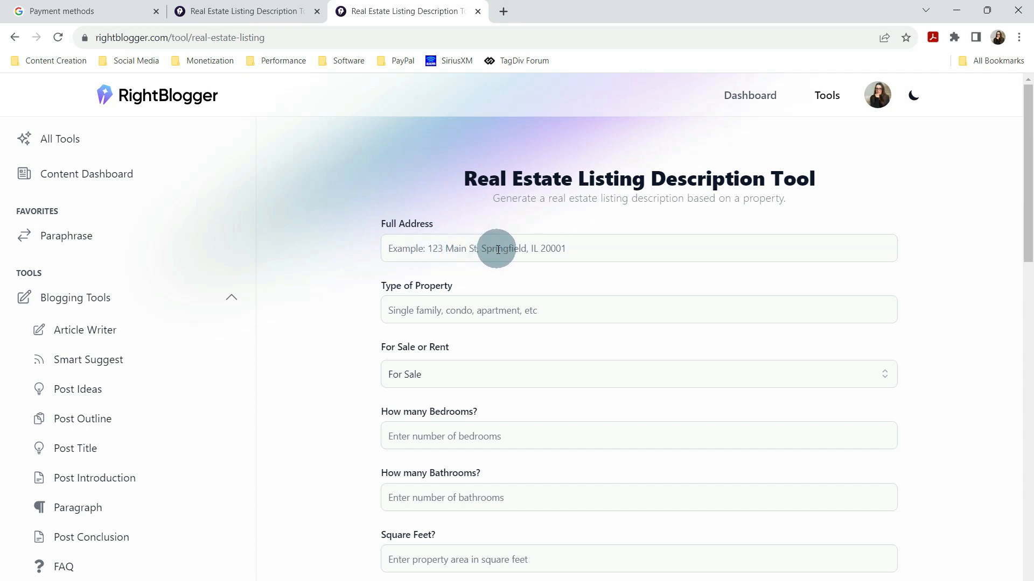
Step: Enter the property's full address, with Single Family as the property type and For Sale as the listing type
left_click(582, 249)
type("12345 Your Street, Lexington, KY 40509")
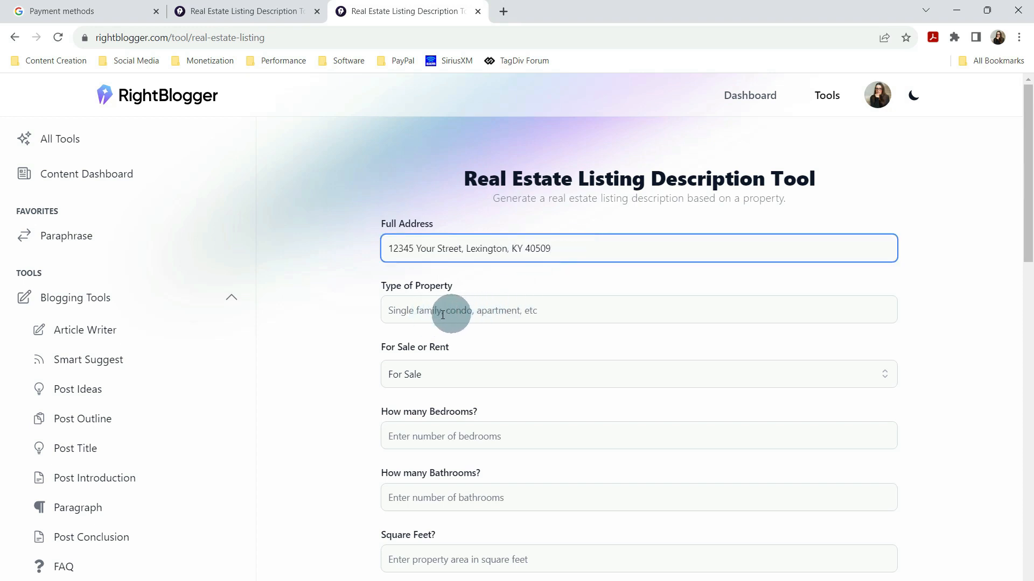
left_click(411, 313)
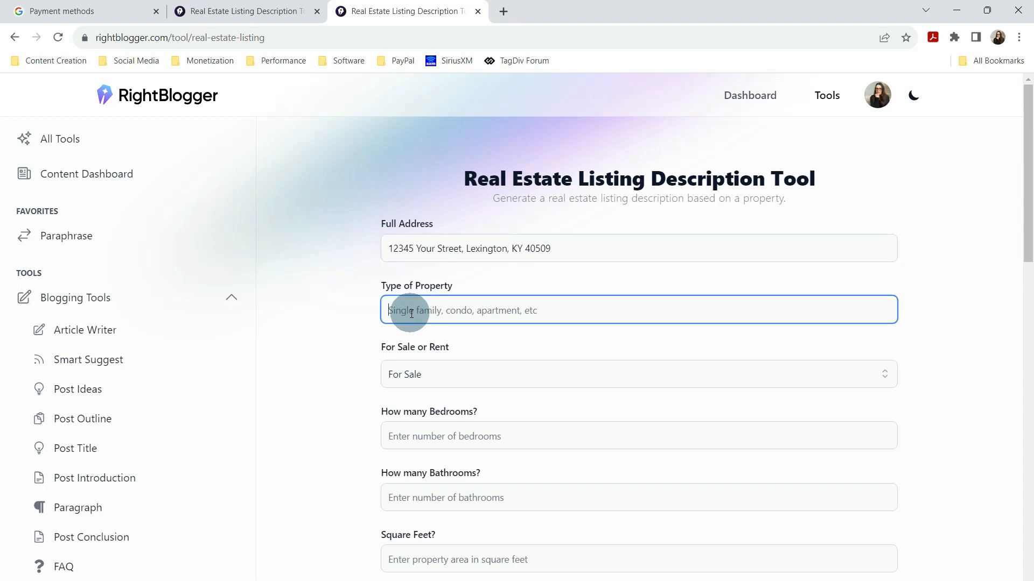
type("Single Family")
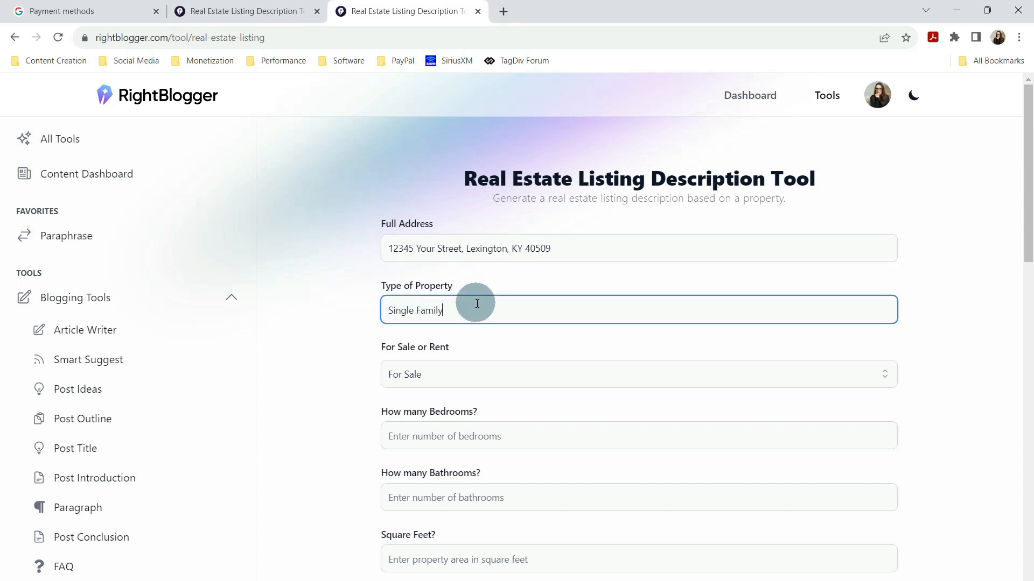
left_click(446, 376)
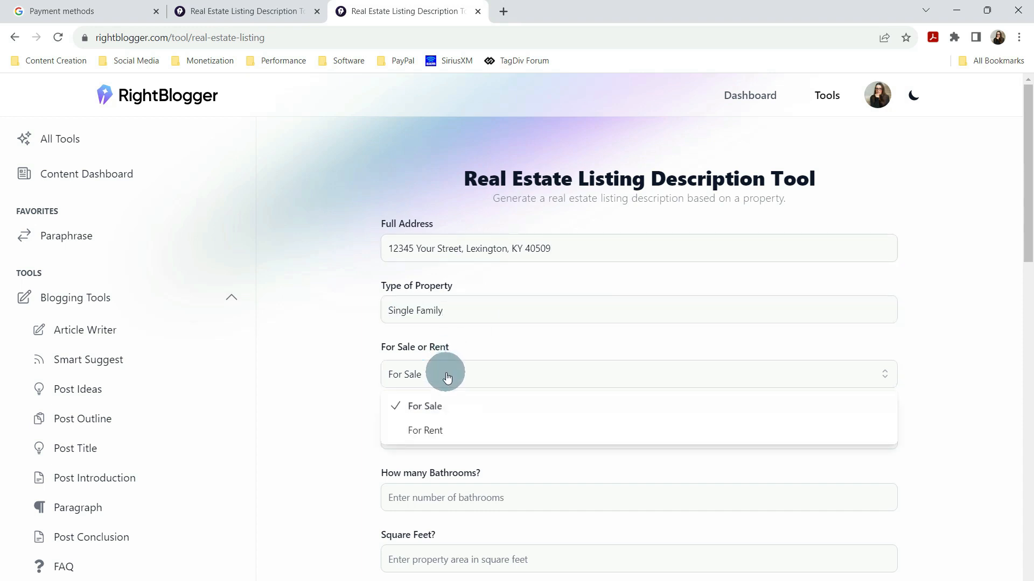
left_click(437, 406)
Step: Fill in the property size with 4 bedrooms, 3.5 bathrooms and 3400 square feet
left_click(568, 432)
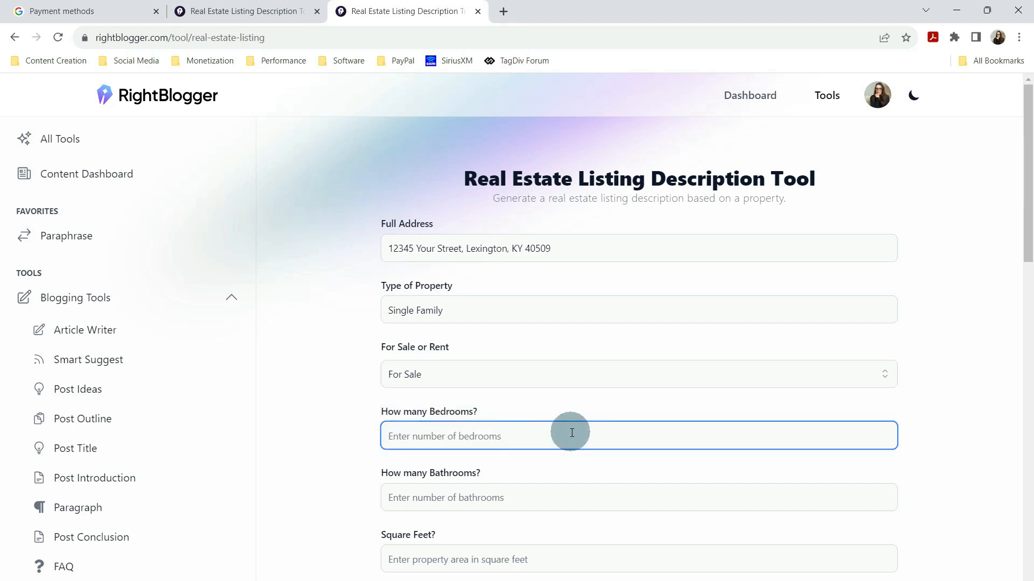
type("4")
key("Tab")
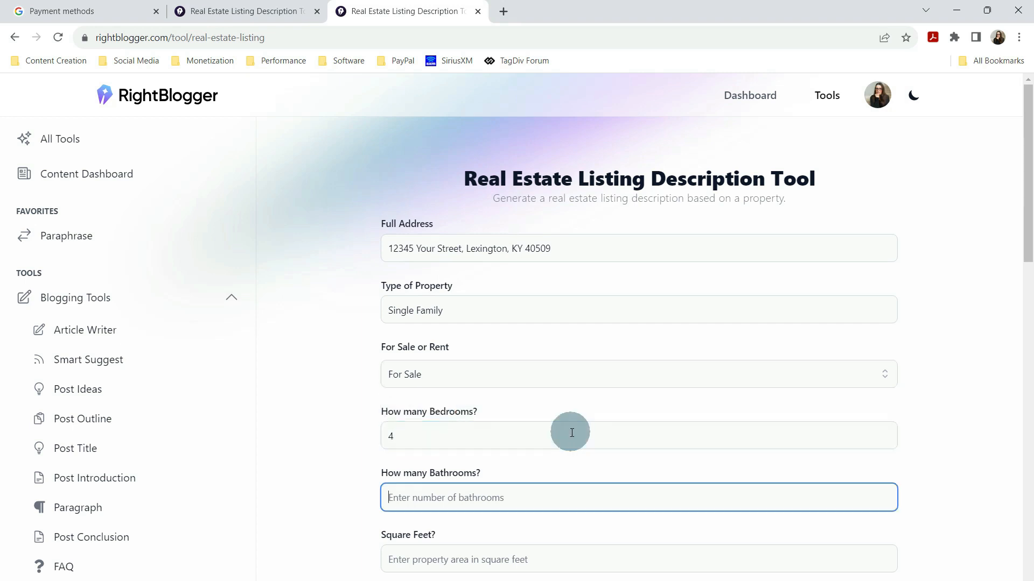
type("3.5")
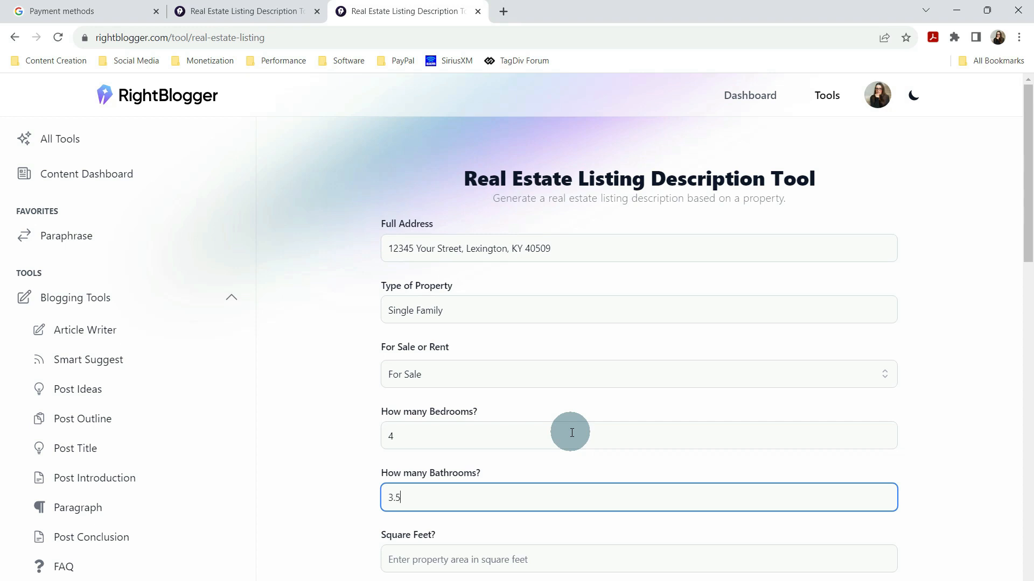
key("Tab")
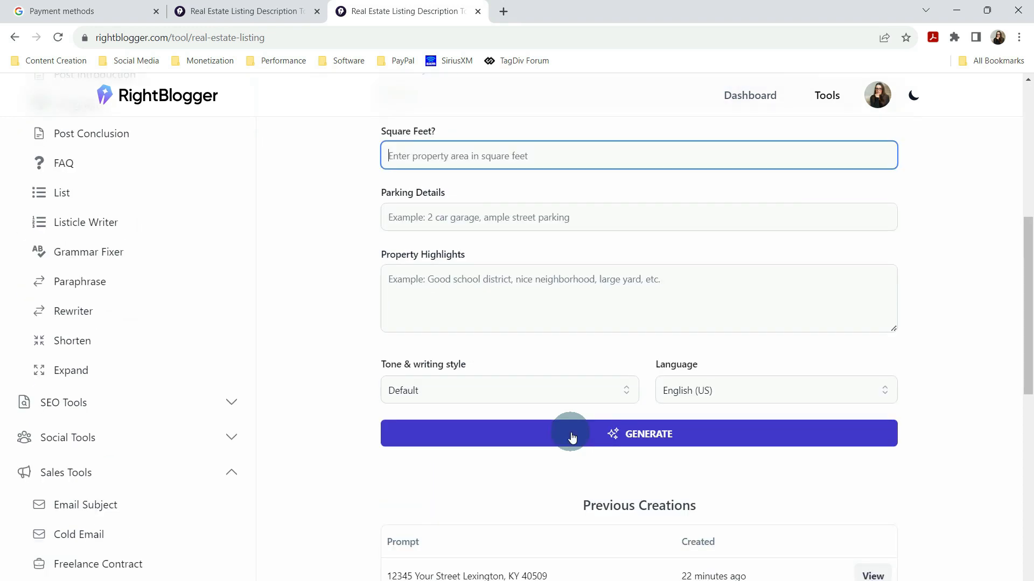
type("3400")
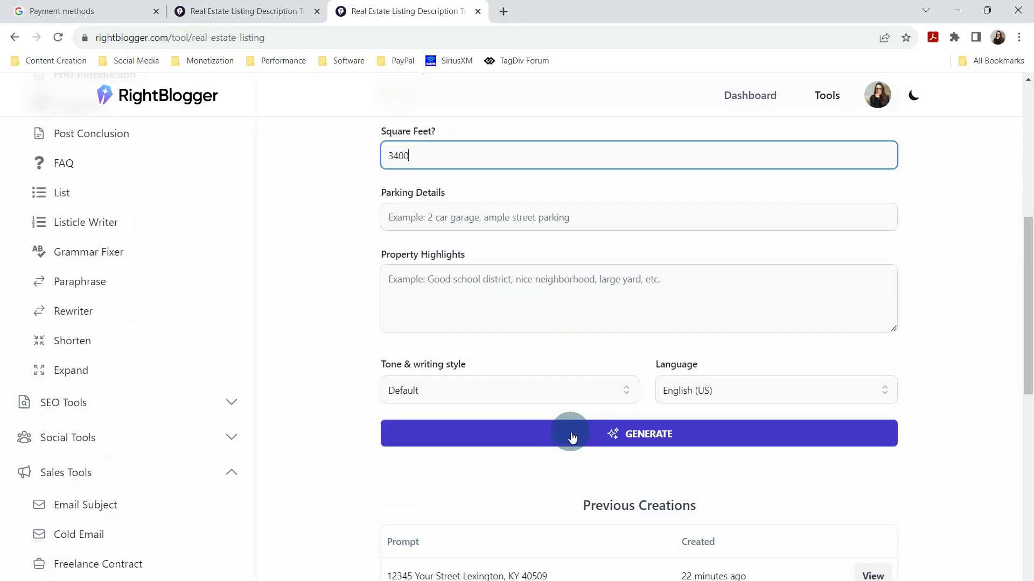
Step: Enter "2 car garage" for parking and highlights covering the Hamburg neighborhood, finished basement, 2 fireplaces, upgraded kitchen, screened in deck and 2019 updates
key("Tab")
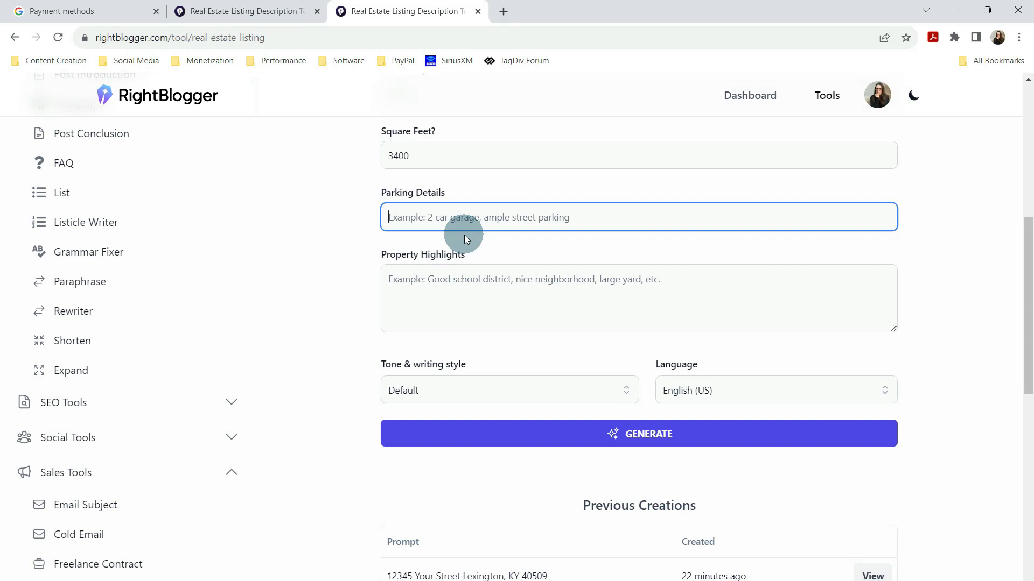
type("2 car garage")
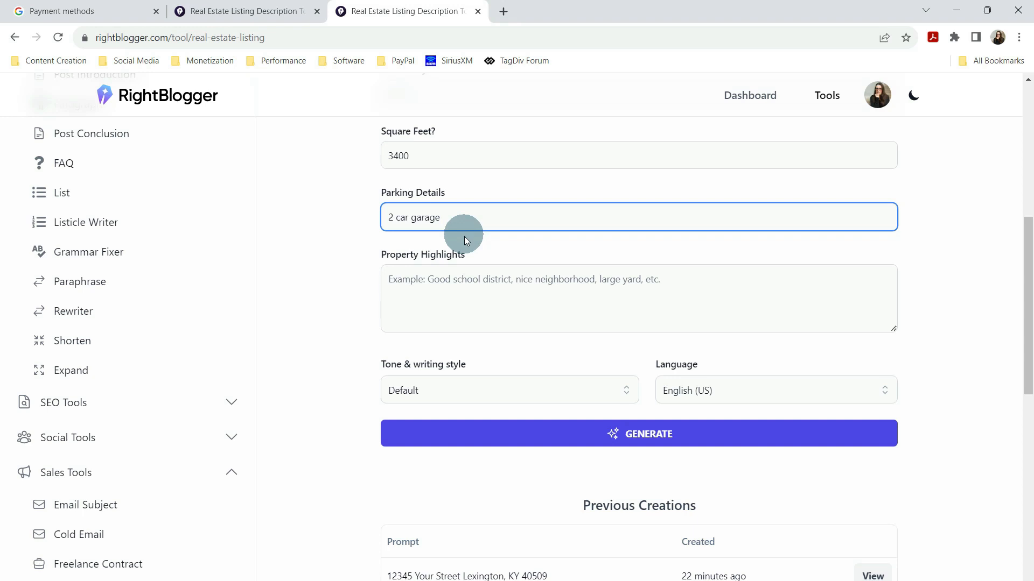
left_click(467, 299)
type("Highly desired neighborhood in Hamburg area. Beautiful 2 story on a full finished basement. Basement has full bath, kitchenette, and 2 areas that can be used as family room, office space or more.  2 fireplaces, one on main floor and other in basement.  Kitchen has upgraded cabinets with a large island and quartz countertops.  Screened in deck. New roof, air units, water heater, sump pump and ejection pump in 2019.")
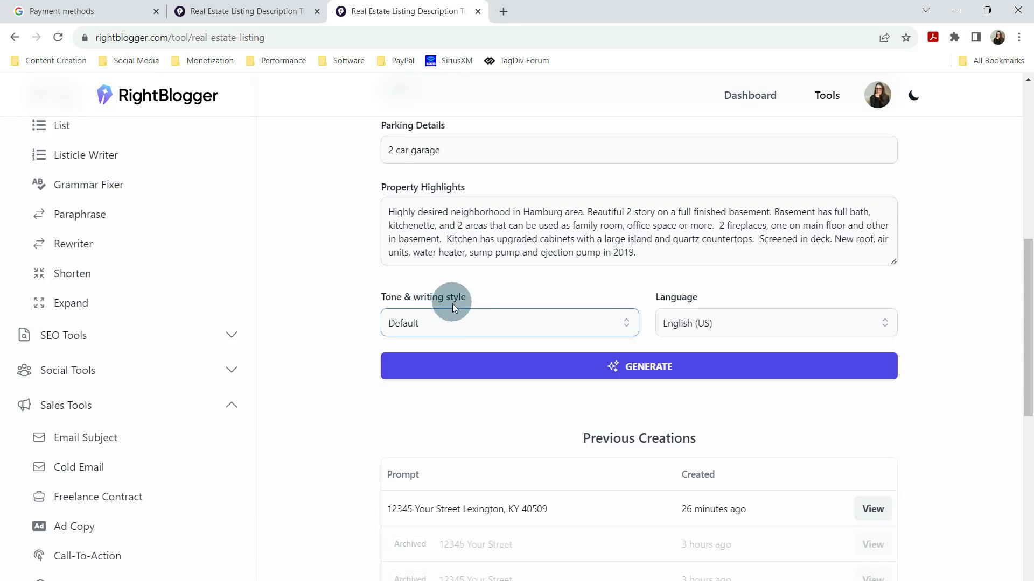
Step: Set the tone and writing style to Casual and generate the real estate listing description
left_click(457, 322)
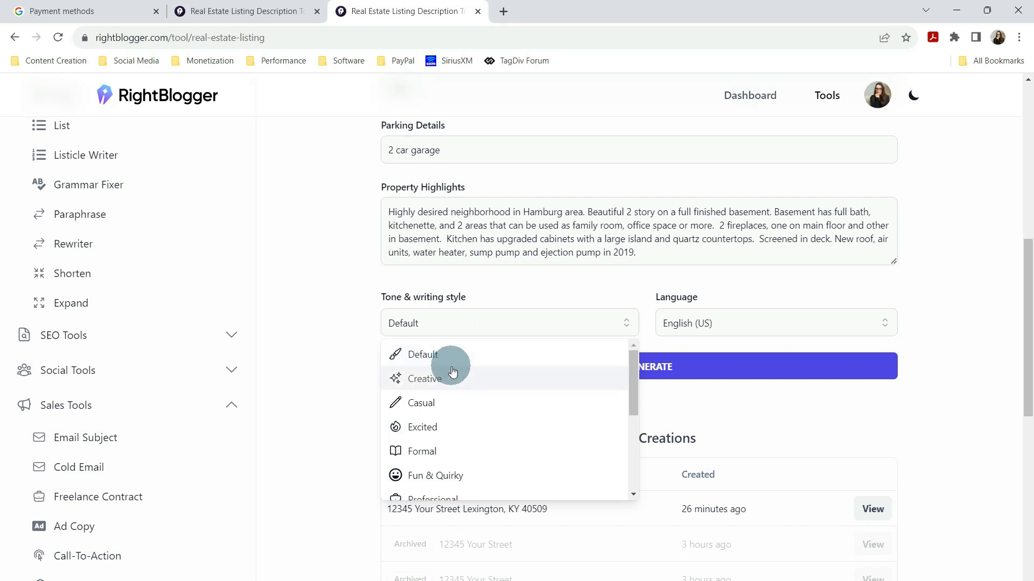
scroll(466, 471, "down", 3)
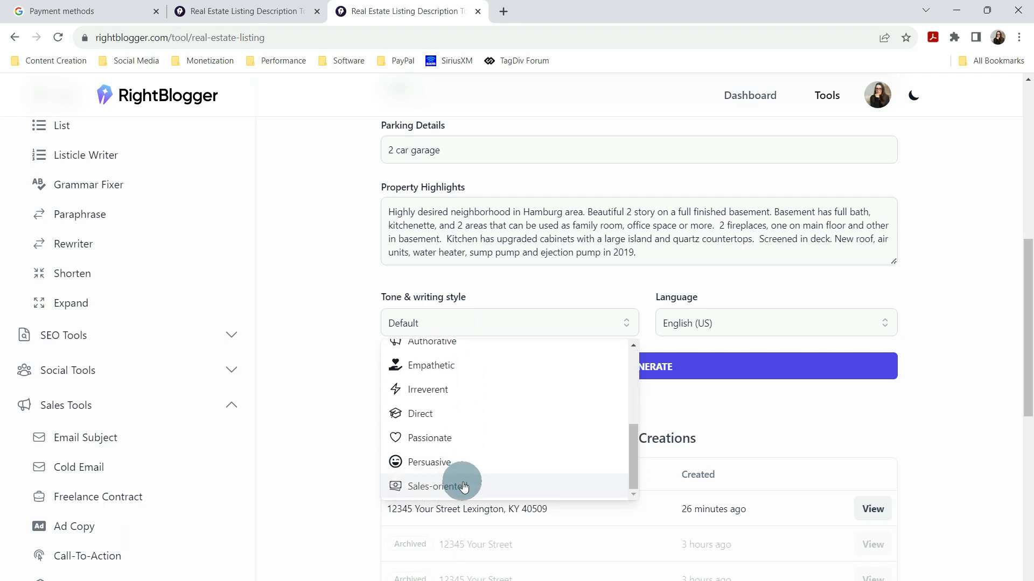
scroll(463, 481, "up", 3)
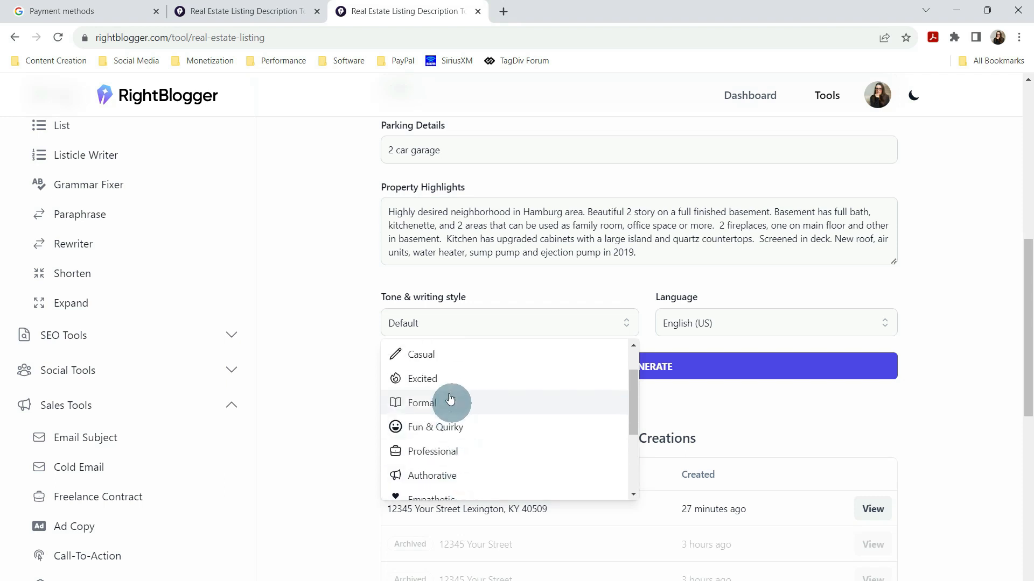
left_click(437, 354)
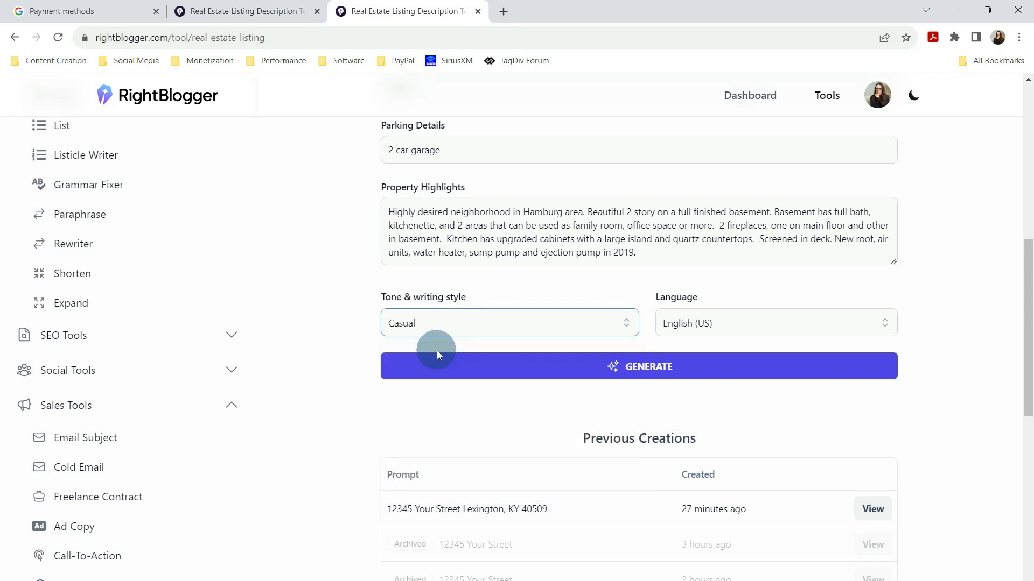
left_click(442, 335)
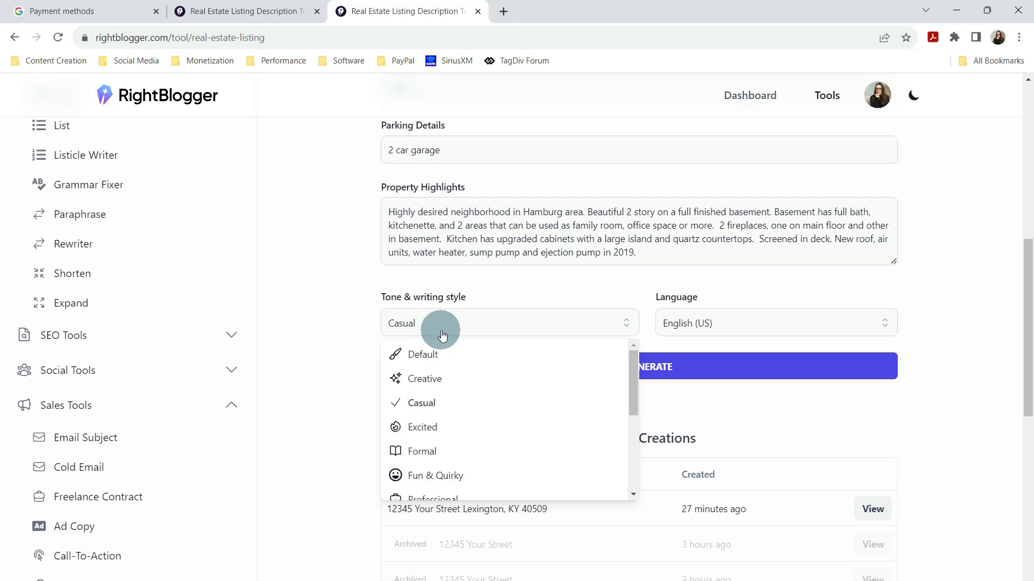
left_click(442, 336)
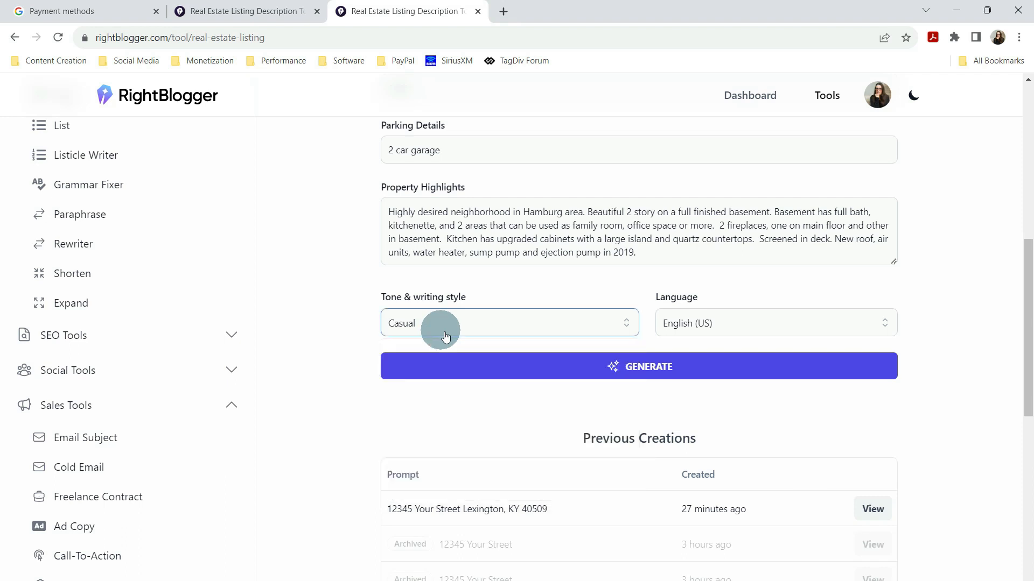
left_click(633, 378)
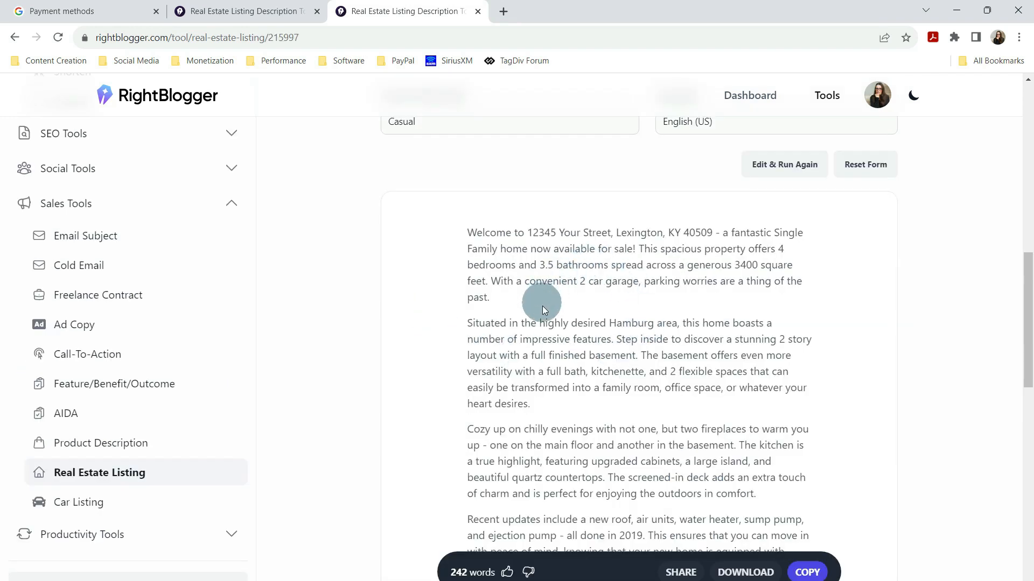
Step: Review the generated listing description against the property details entered in the form
scroll(548, 333, "up", 6)
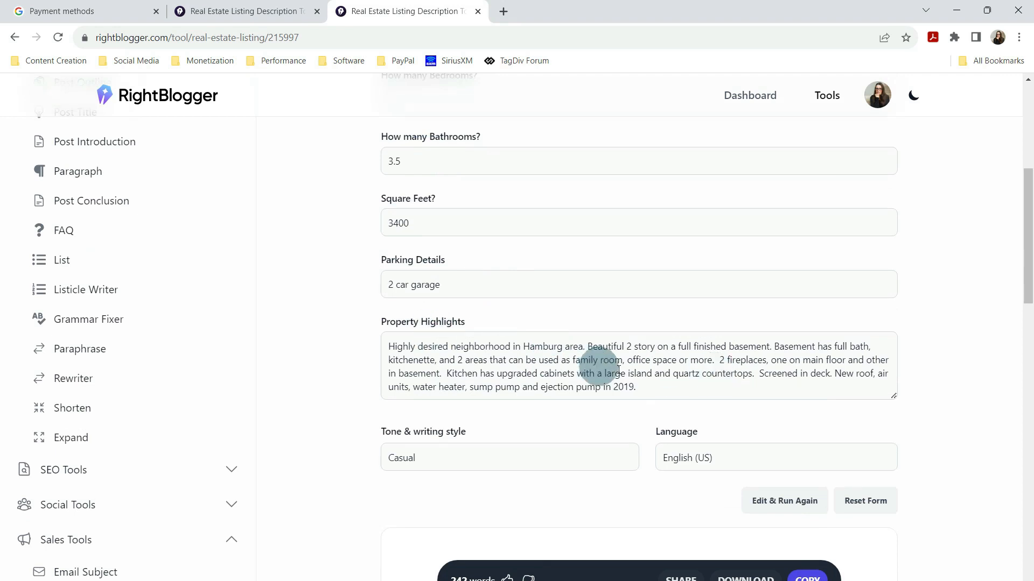
scroll(658, 409, "down", 4)
scroll(656, 381, "down", 3)
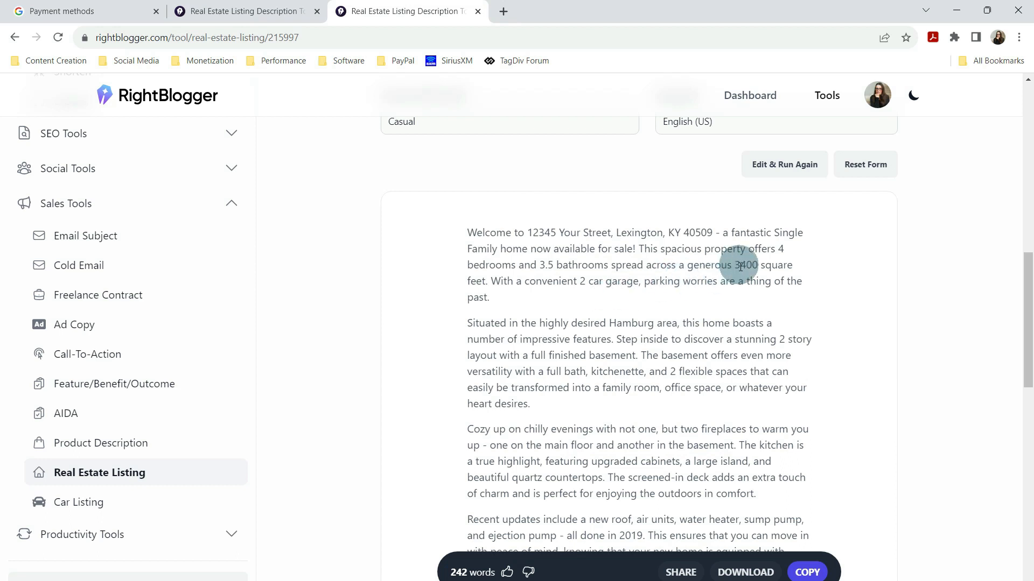
scroll(665, 362, "down", 1)
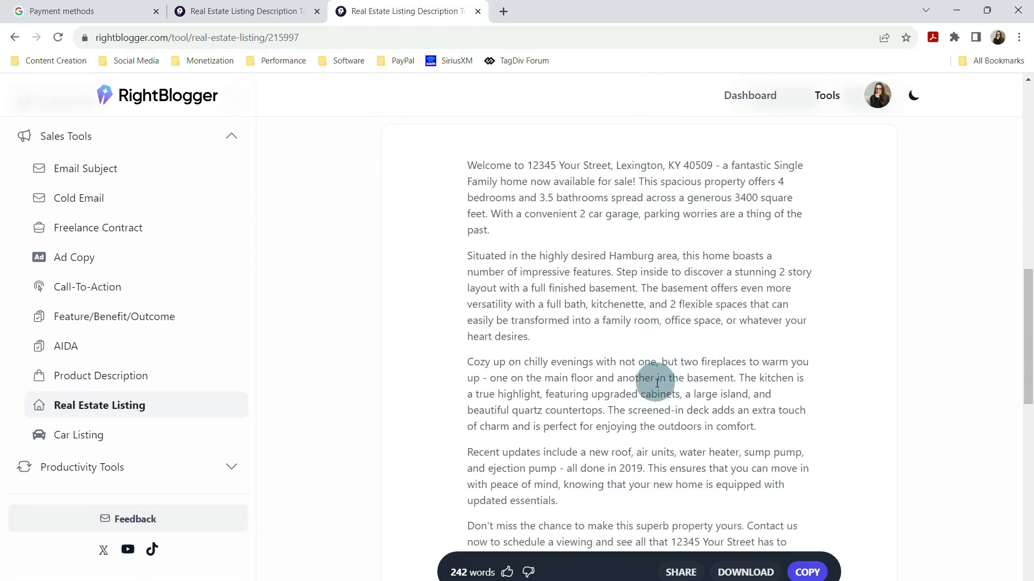
scroll(657, 384, "down", 2)
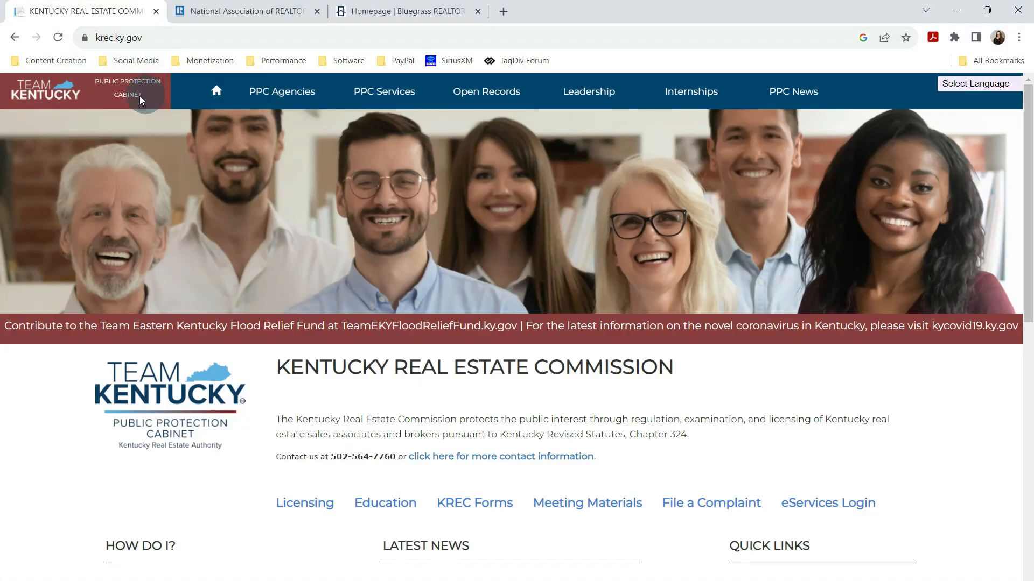
Step: Look over the home pages of the Kentucky Real Estate Commission, the National Association of REALTORS and Bluegrass REALTORS
scroll(517, 383, "down", 1)
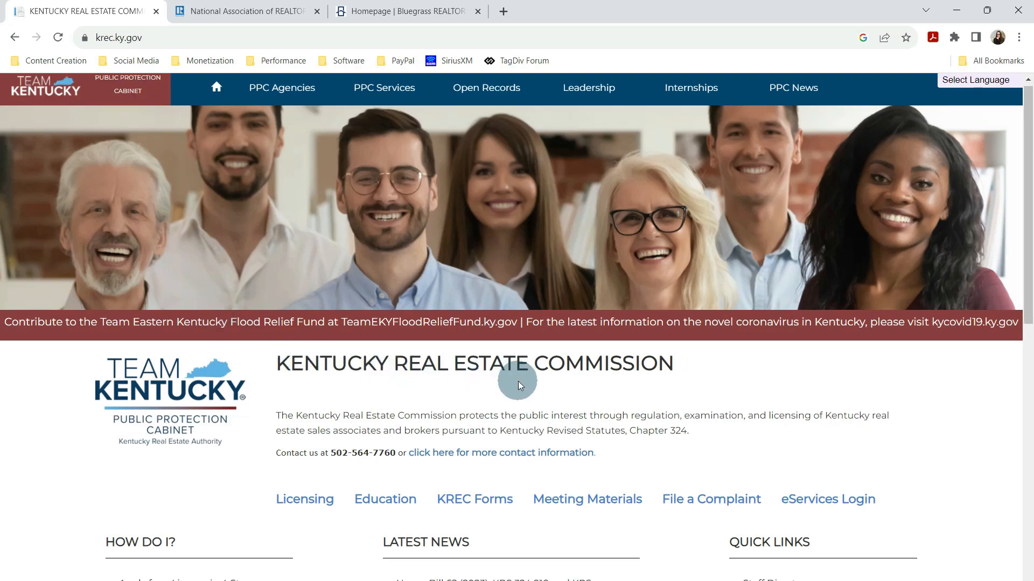
scroll(518, 381, "down", 4)
scroll(518, 381, "up", 5)
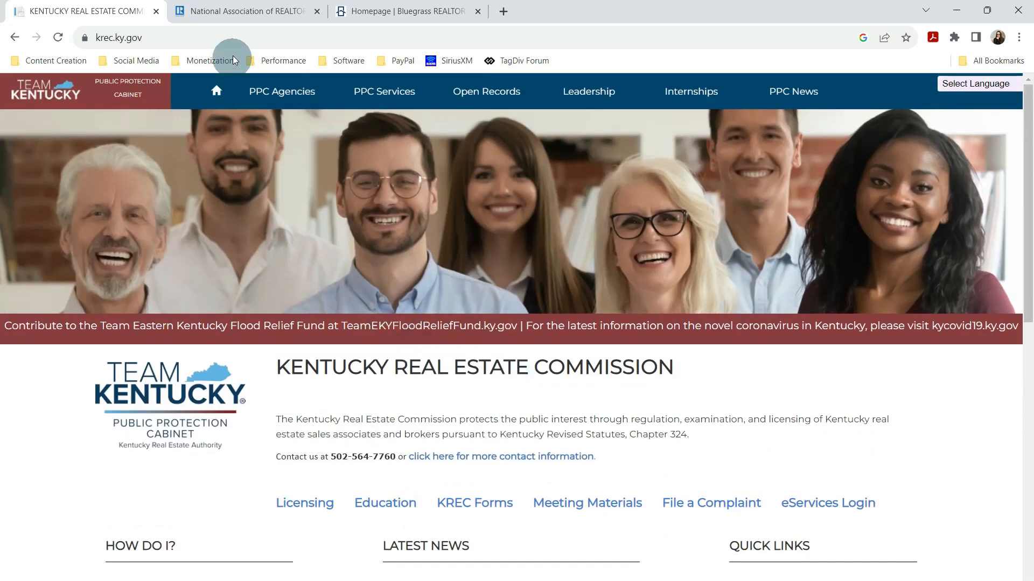
left_click(221, 12)
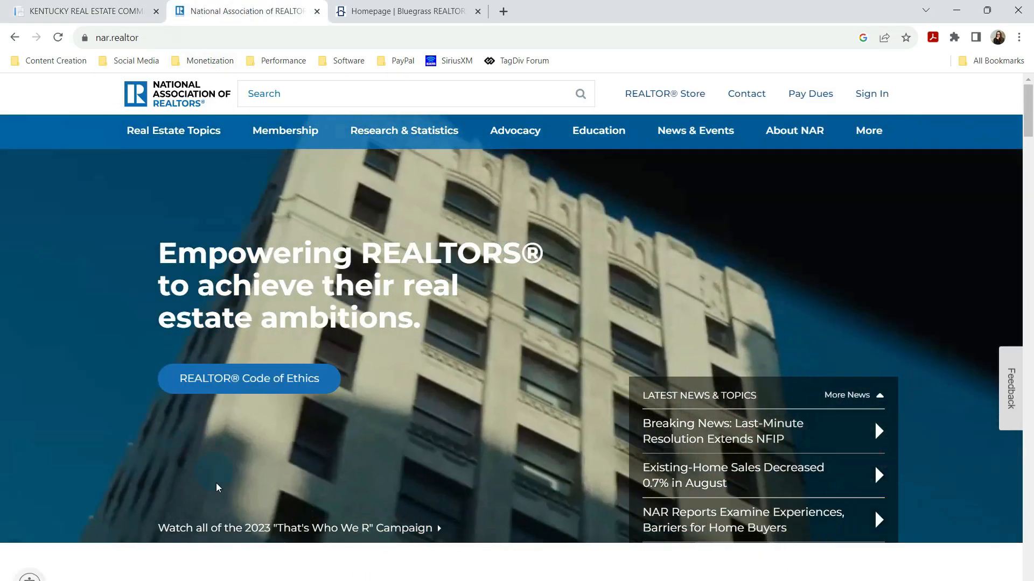
scroll(224, 539, "down", 5)
scroll(231, 534, "up", 5)
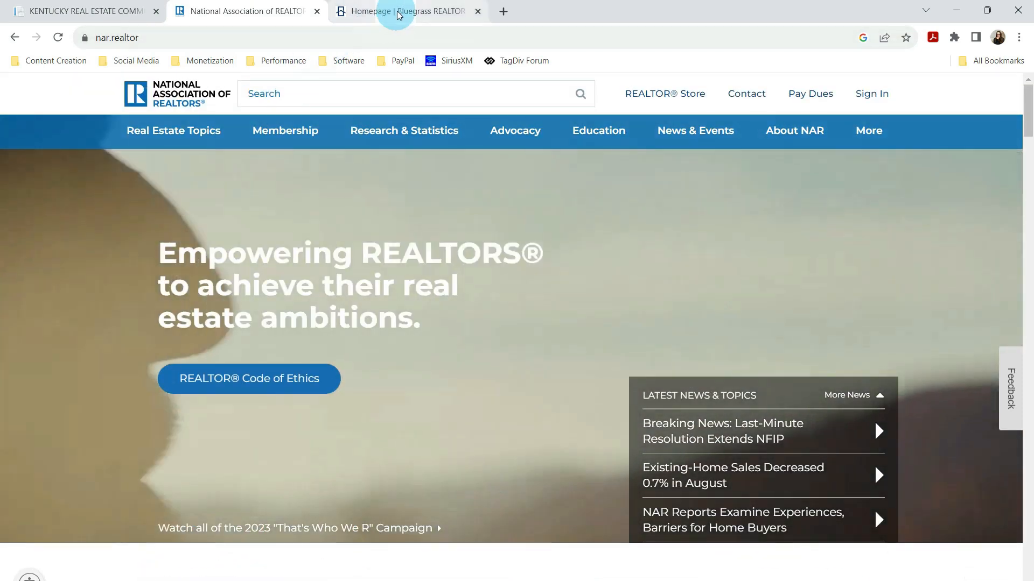
left_click(392, 11)
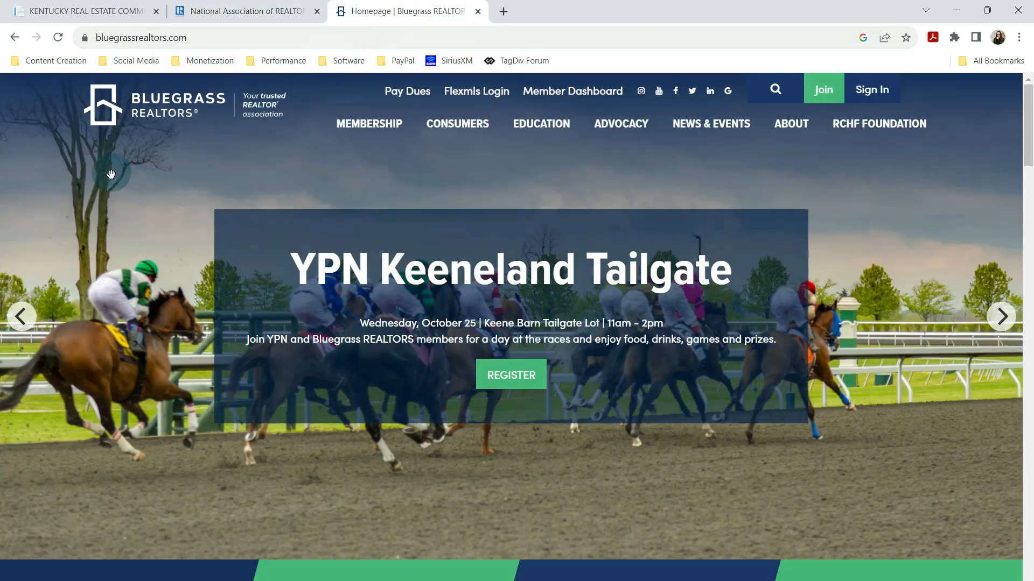
scroll(111, 173, "down", 1)
scroll(111, 173, "up", 1)
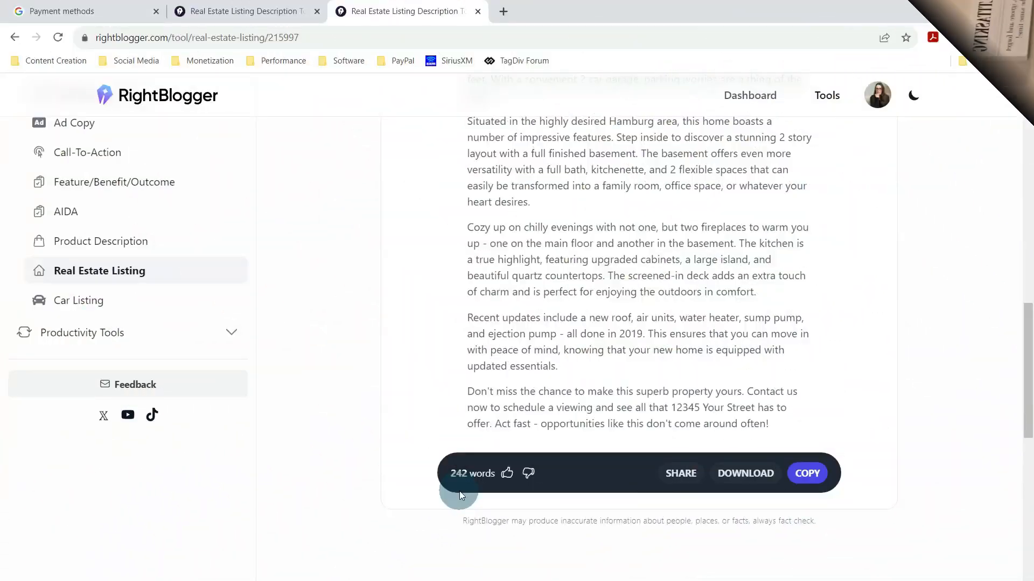
Step: Return to the generated listing in RightBlogger and reopen its form for editing and another run
scroll(460, 491, "up", 2)
scroll(460, 491, "up", 2)
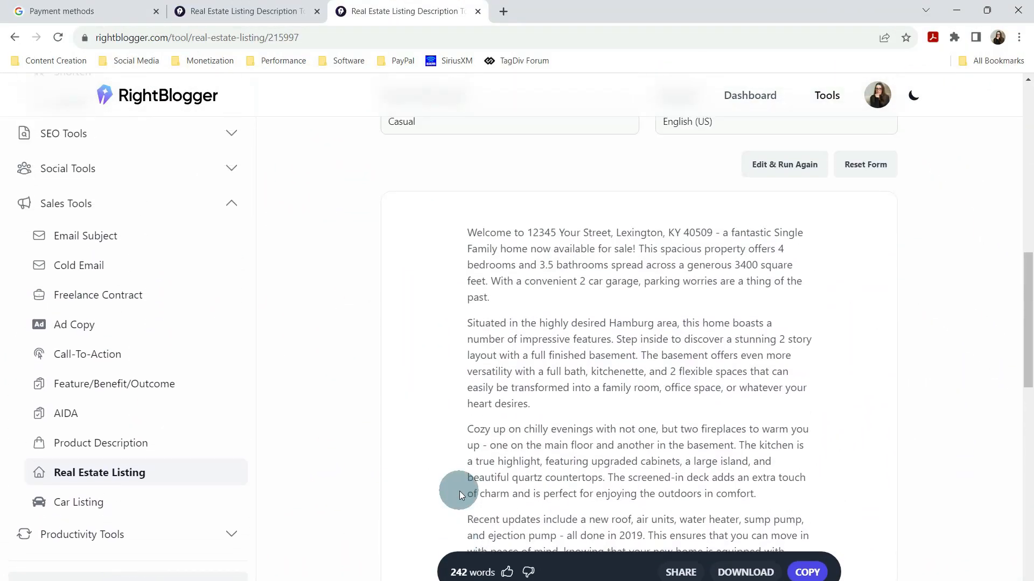
left_click(766, 176)
Step: Review the editable form entries and the list of previous creations below them
scroll(662, 237, "up", 3)
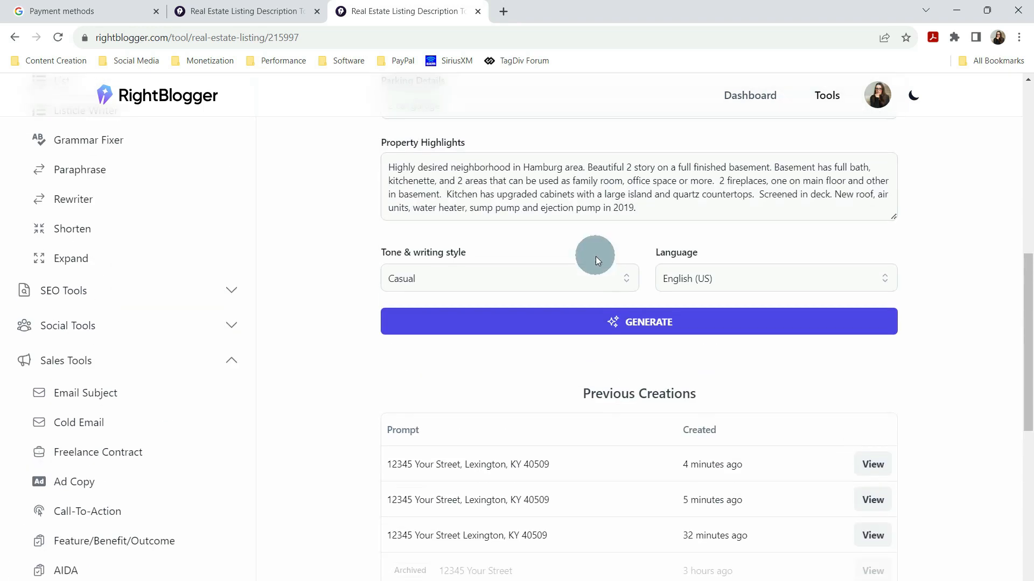
scroll(595, 257, "up", 2)
scroll(596, 257, "up", 6)
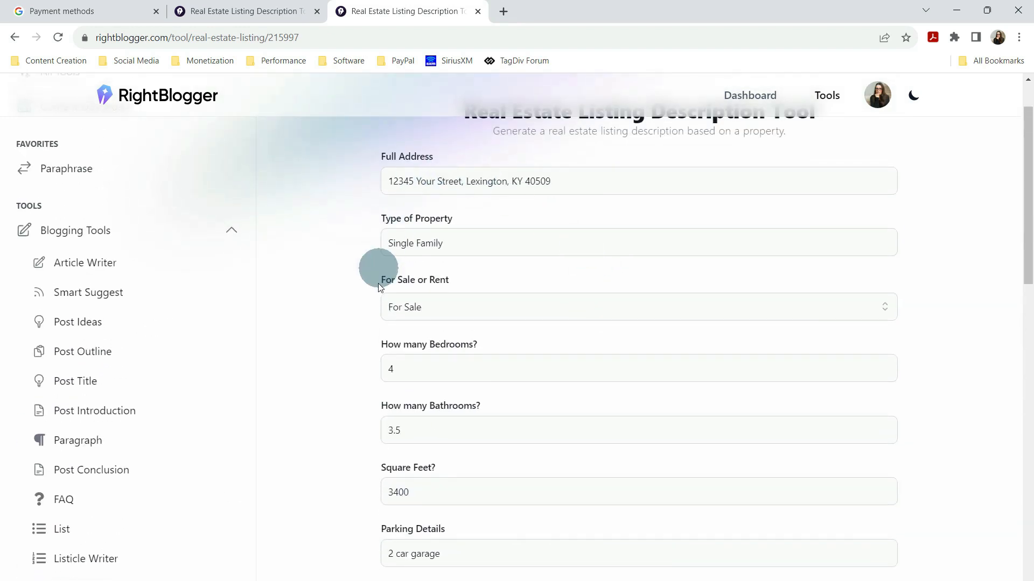
scroll(533, 428, "down", 5)
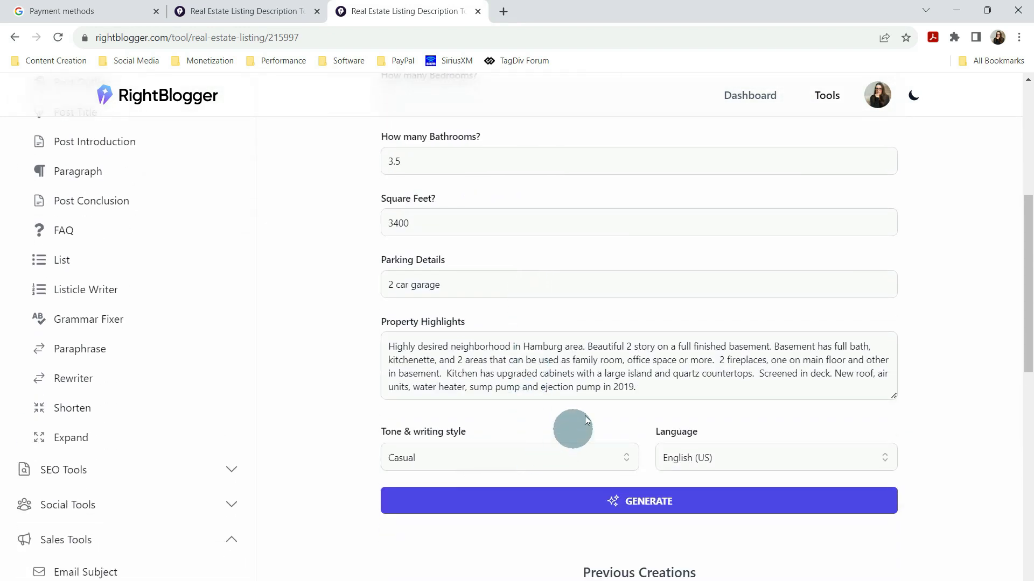
scroll(639, 388, "down", 3)
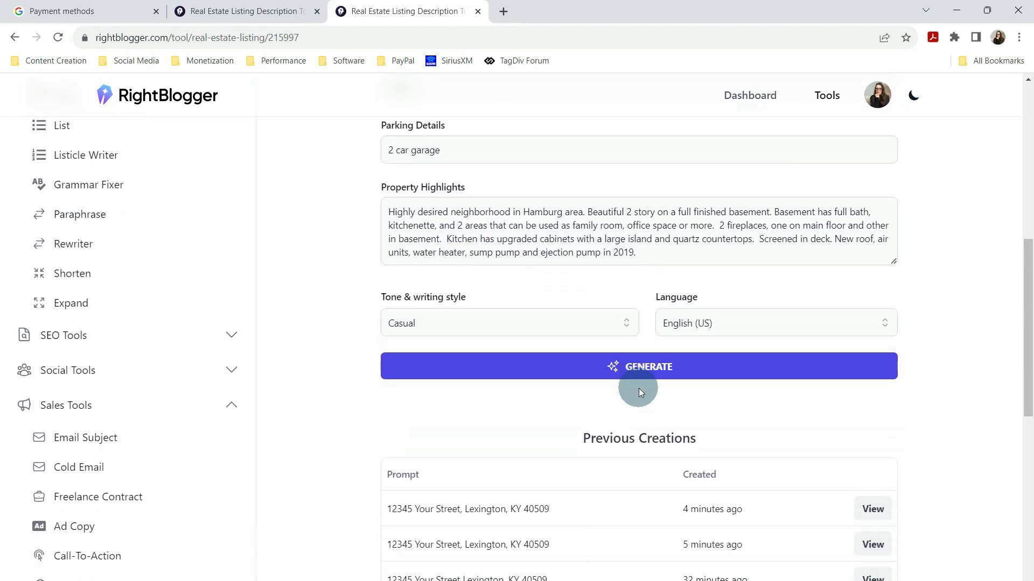
scroll(639, 389, "down", 3)
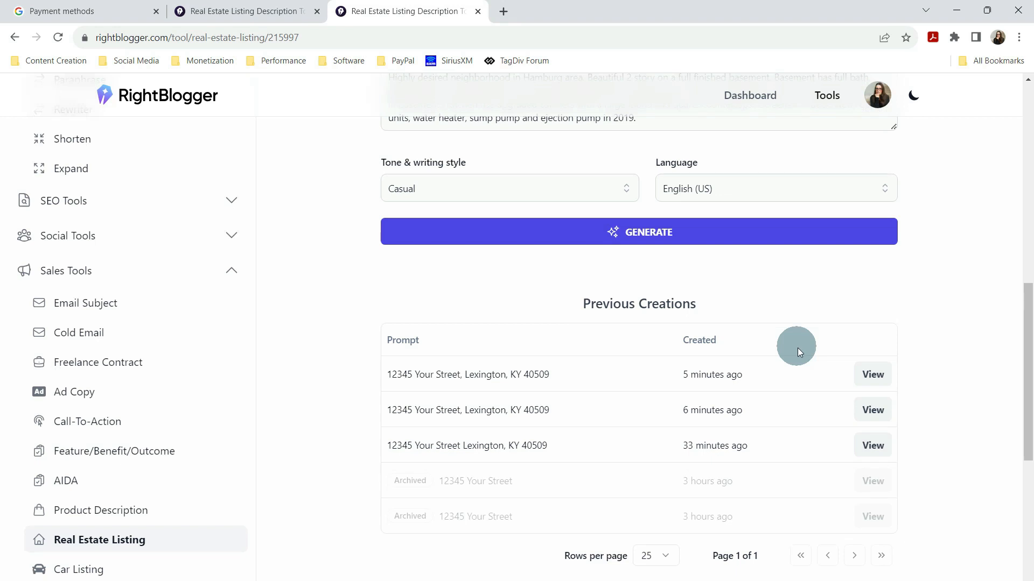
Step: Open the most recent entry under Previous Creations and look through its form details and the creations list
mouse_move(829, 362)
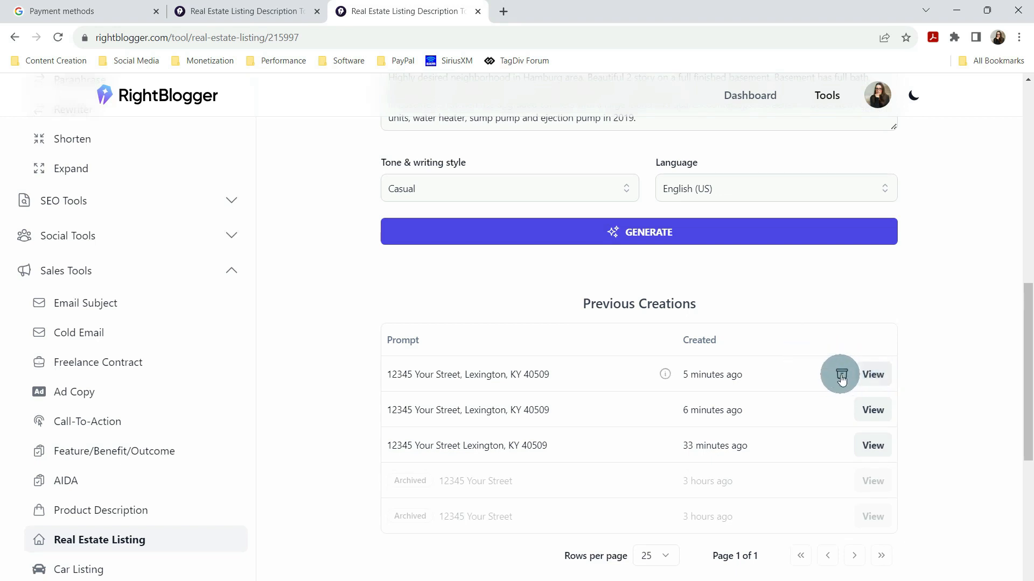
left_click(869, 373)
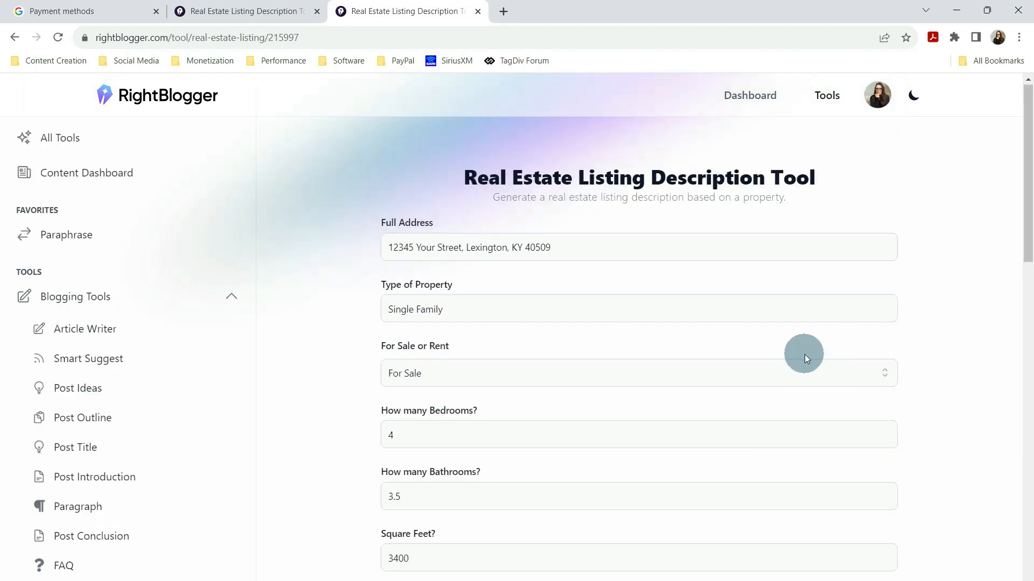
scroll(804, 354, "down", 10)
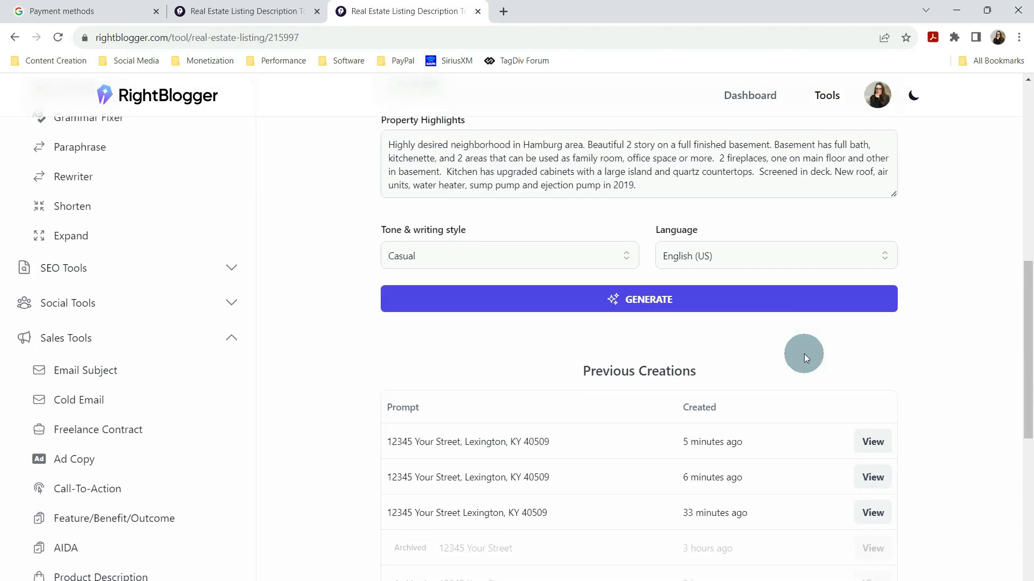
scroll(585, 425, "up", 1)
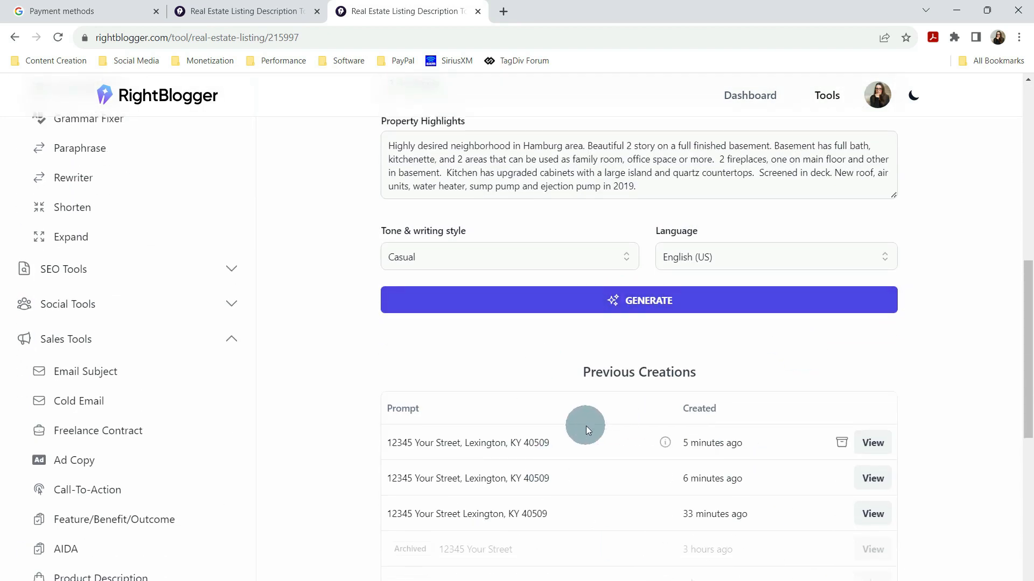
scroll(586, 426, "up", 10)
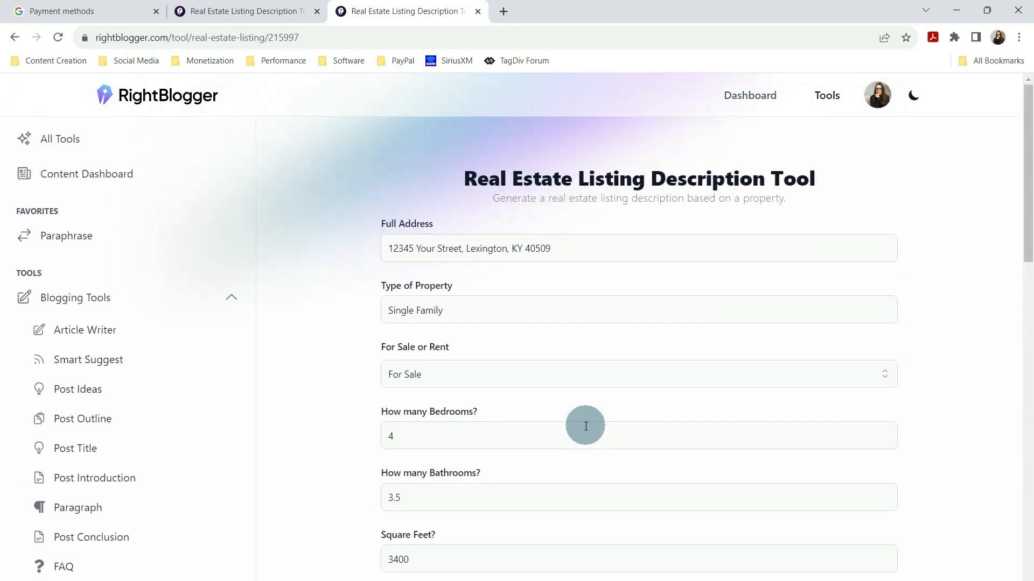
Step: Open the newest Real Estate Listing entry from the Content Dashboard and copy its generated description
left_click(105, 175)
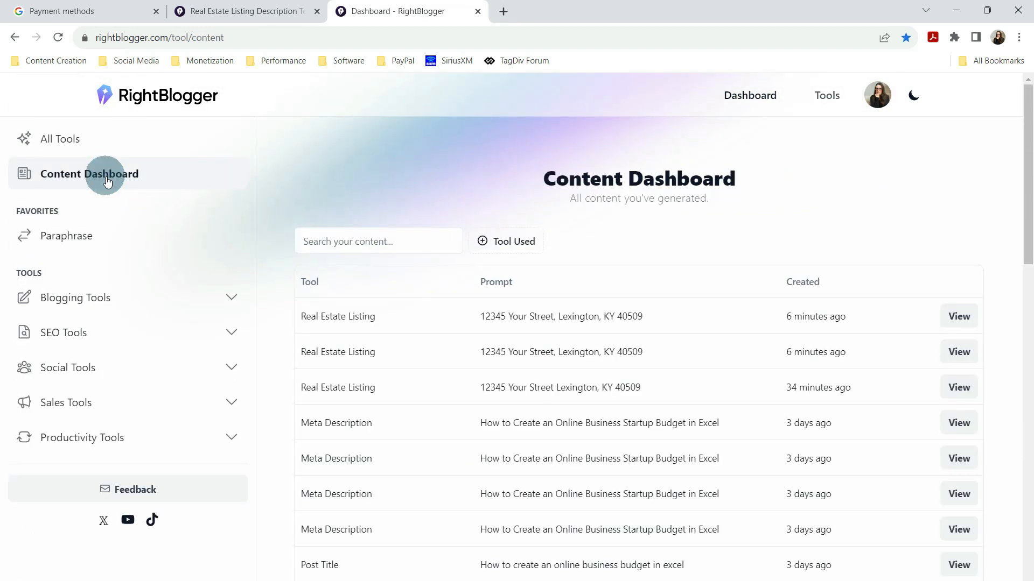
left_click(953, 318)
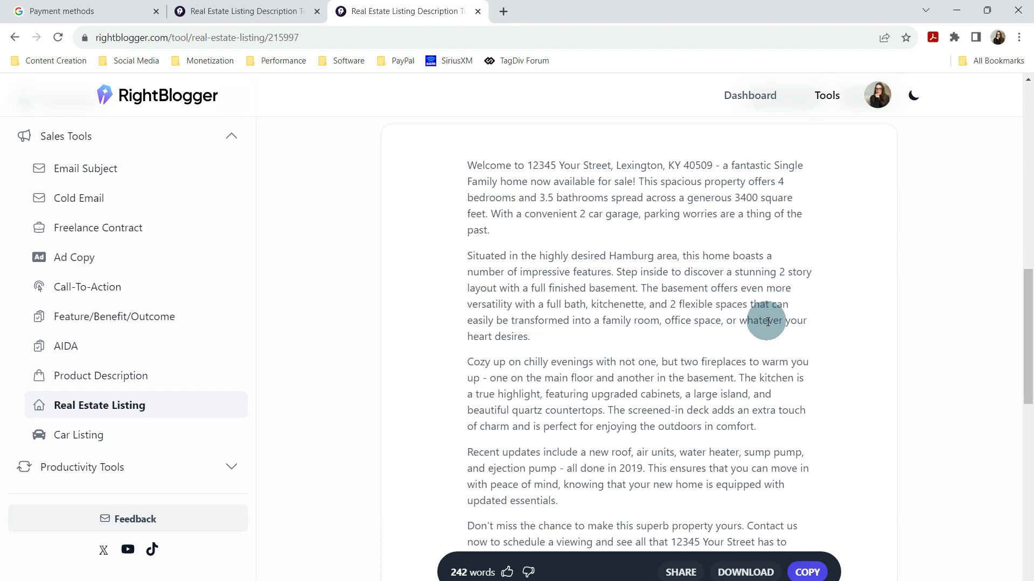
left_click(809, 574)
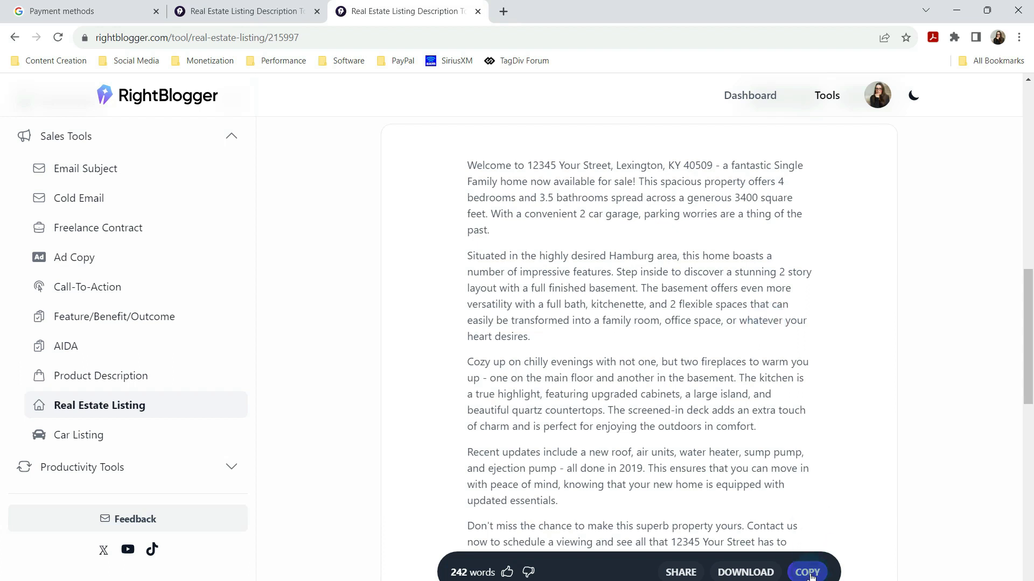
Step: Collapse the Sales Tools group and open the Paraphrase tool from the Blogging Tools
left_click(233, 138)
scroll(195, 201, "up", 5)
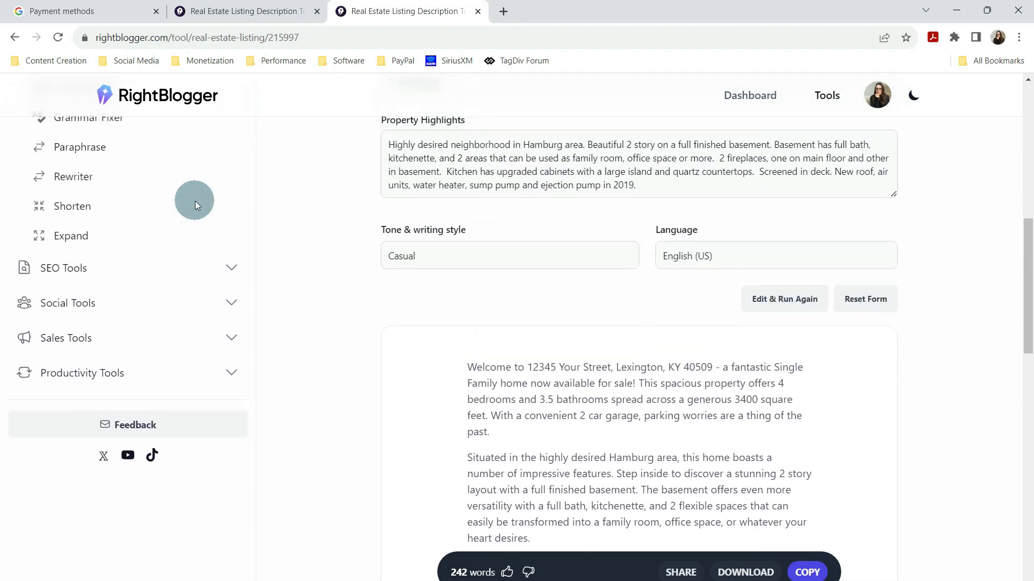
scroll(195, 201, "up", 7)
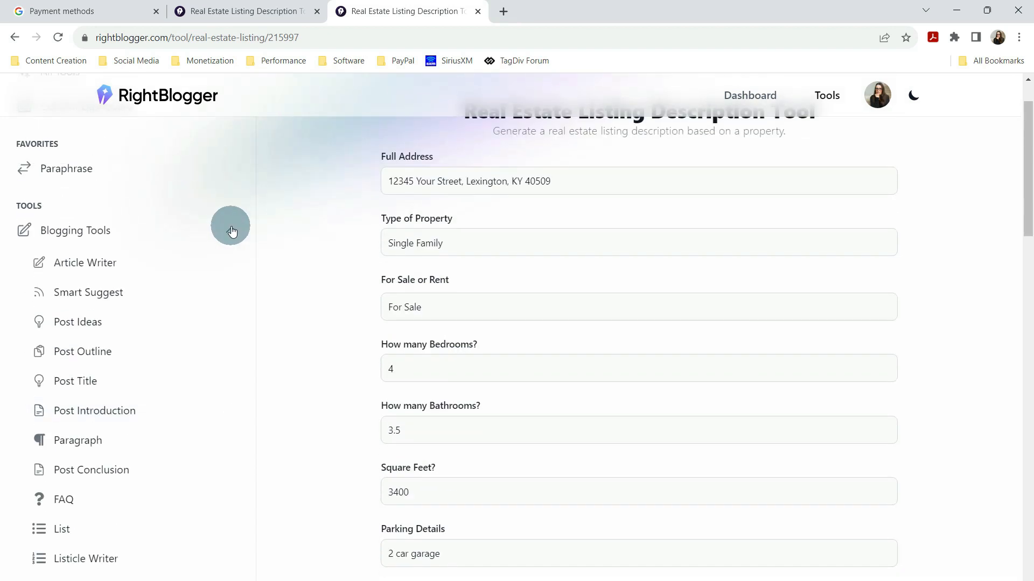
scroll(195, 239, "down", 4)
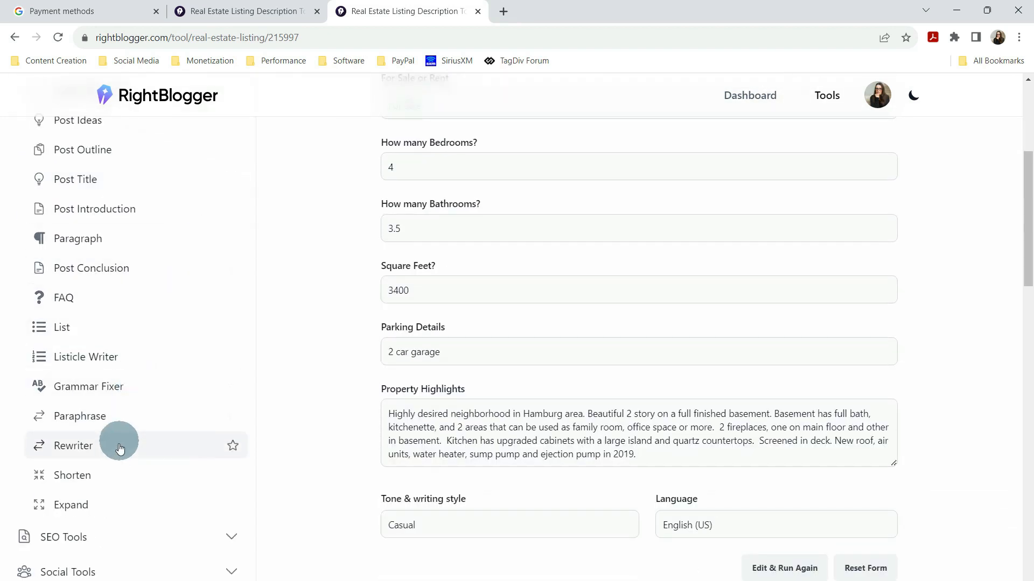
left_click(89, 416)
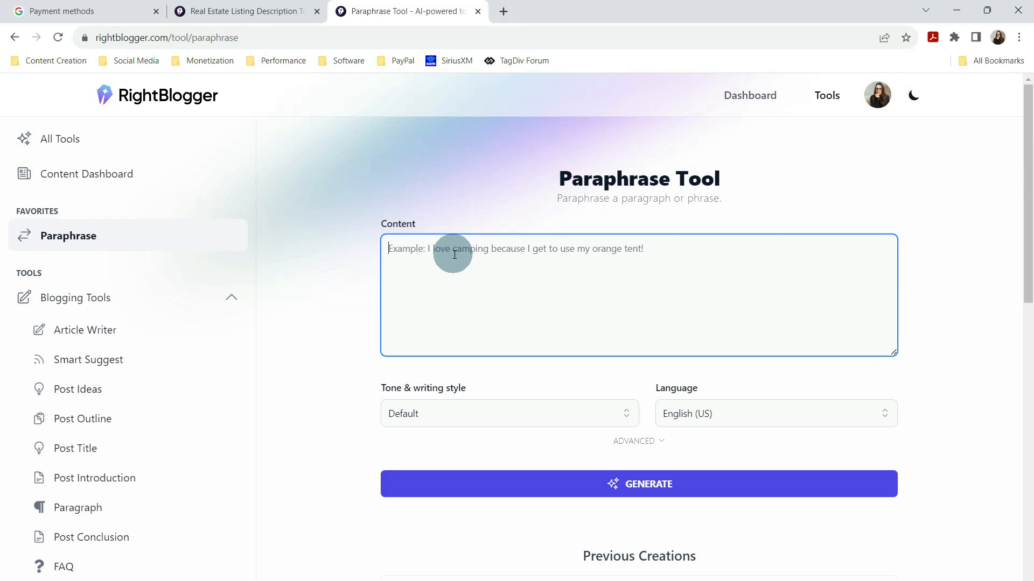
Step: Paste the copied listing description as the content, set the tone to Casual and generate the paraphrased version
key("ctrl+v")
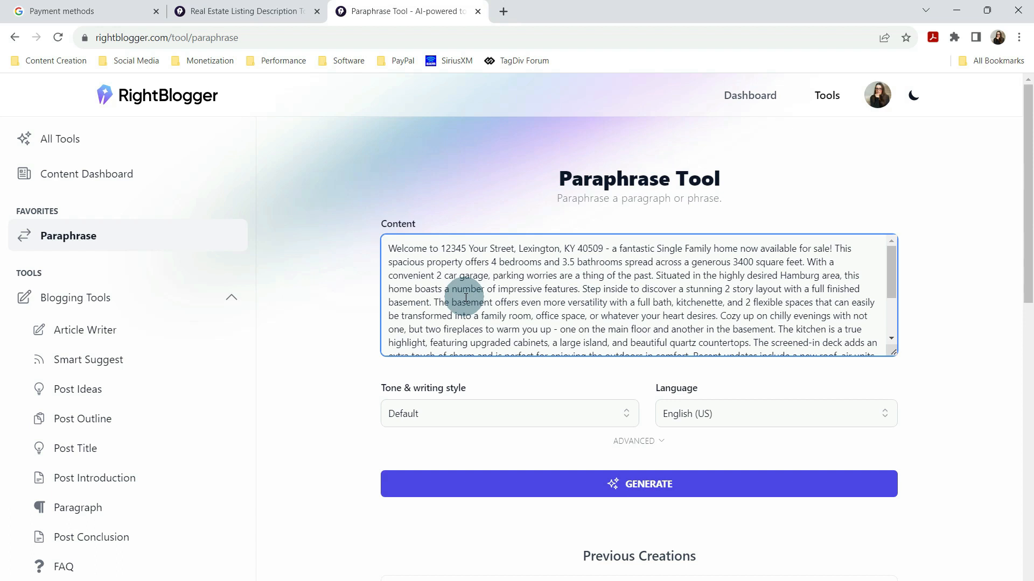
left_click(461, 414)
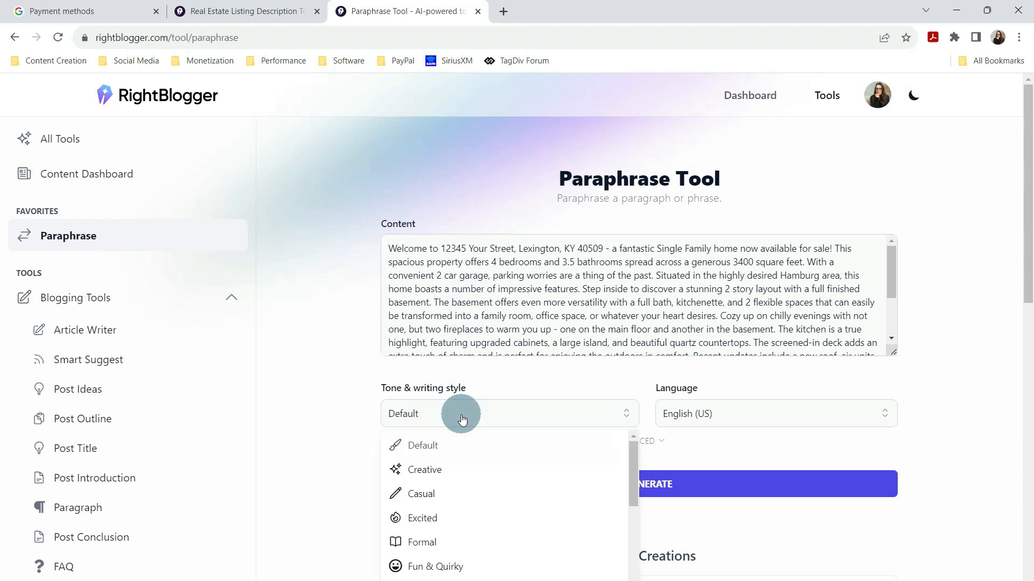
left_click(442, 492)
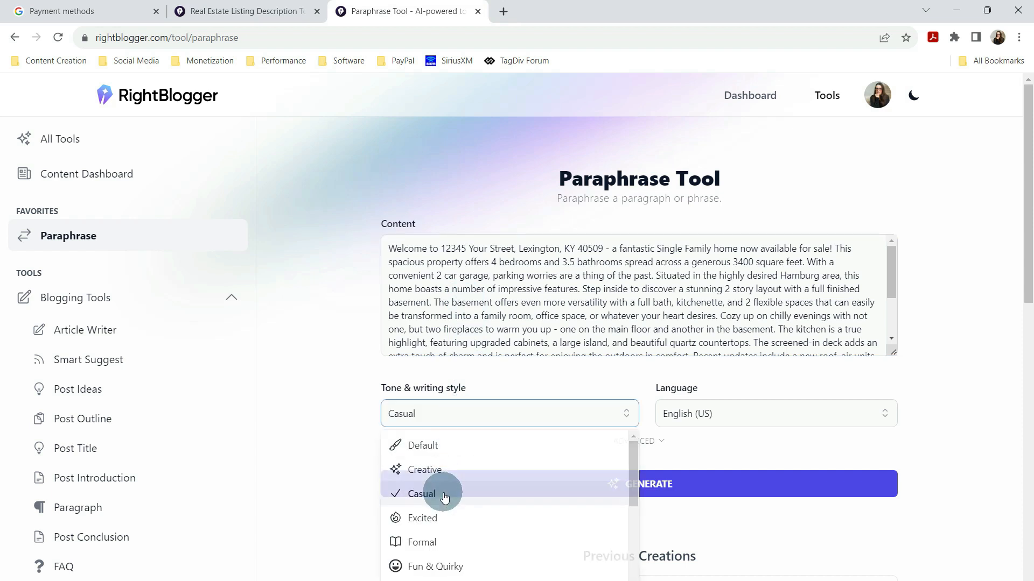
left_click(650, 491)
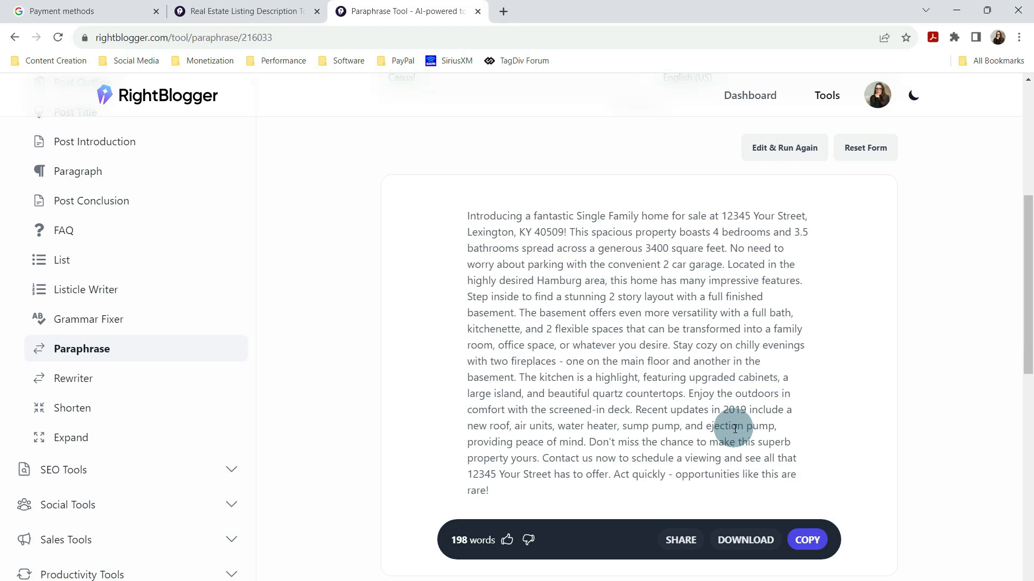
Step: Select the full original listing text in the Paraphrase content for reuse and open the Summarizer from the Productivity Tools
scroll(735, 429, "up", 6)
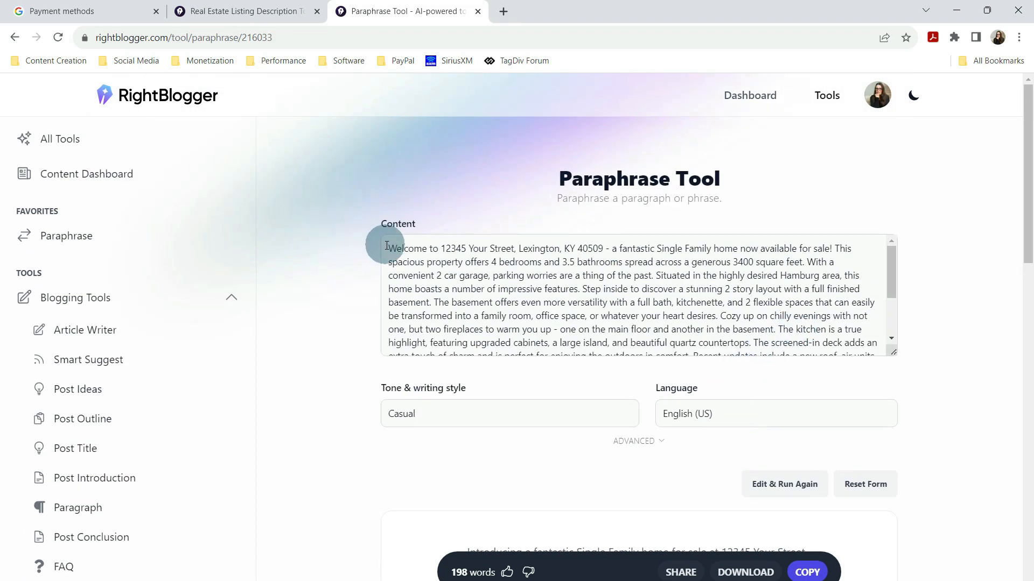
left_click_drag(386, 246, 863, 329)
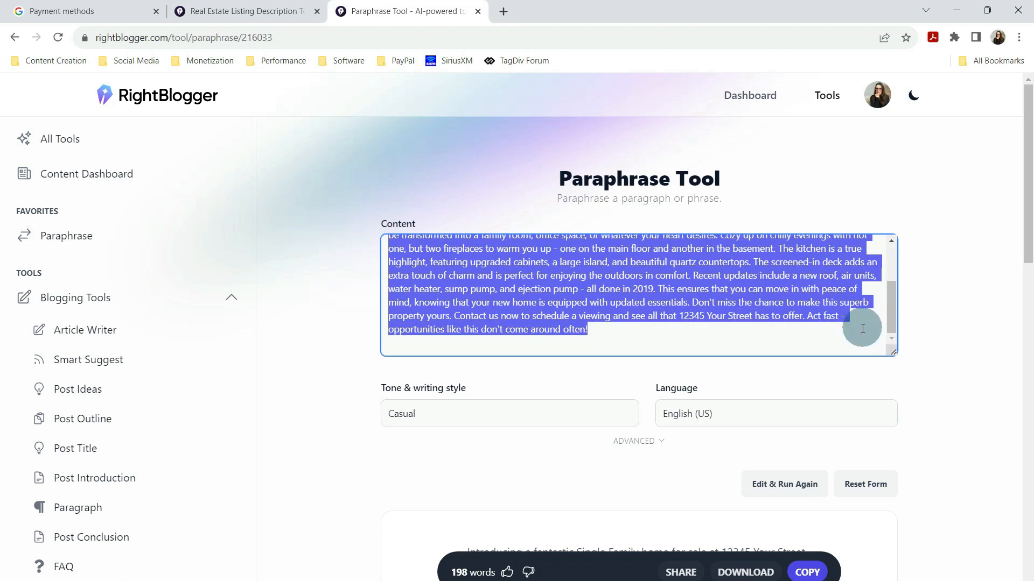
left_click(229, 298)
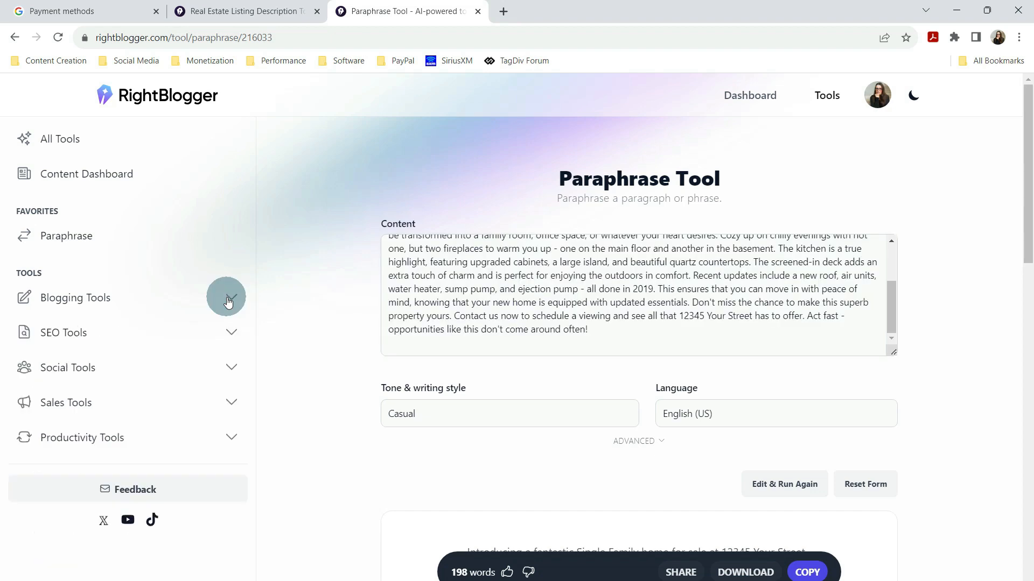
left_click(230, 437)
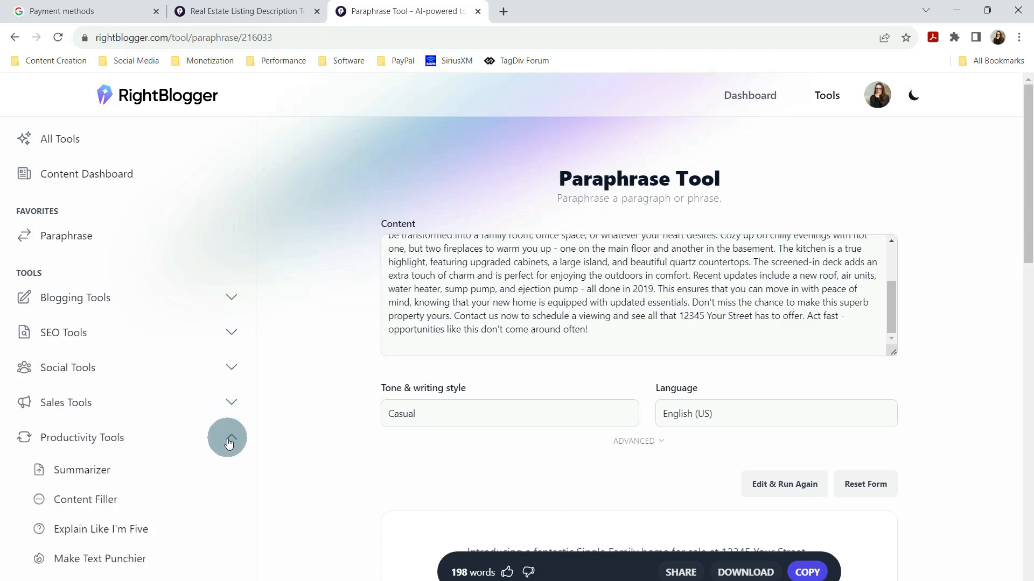
left_click(81, 477)
Step: Paste the original listing description as the text to summarize, generate the summary and view the result
left_click(496, 253)
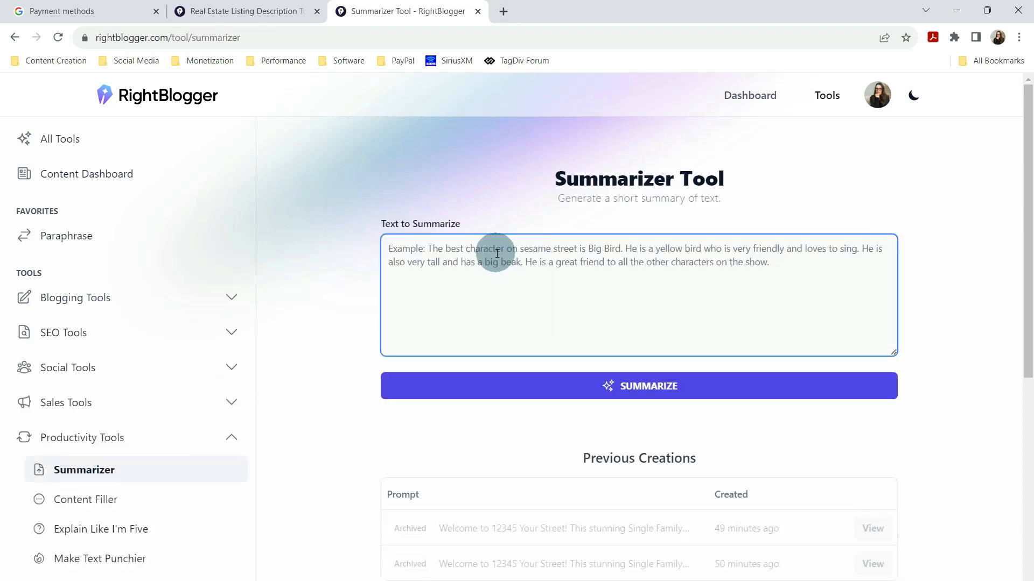
key("ctrl+v")
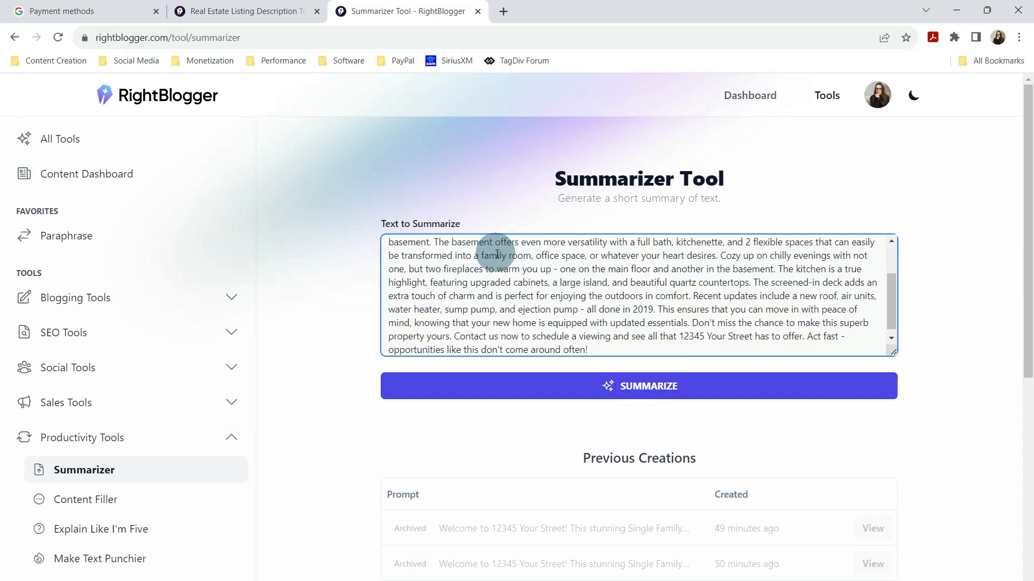
left_click(654, 390)
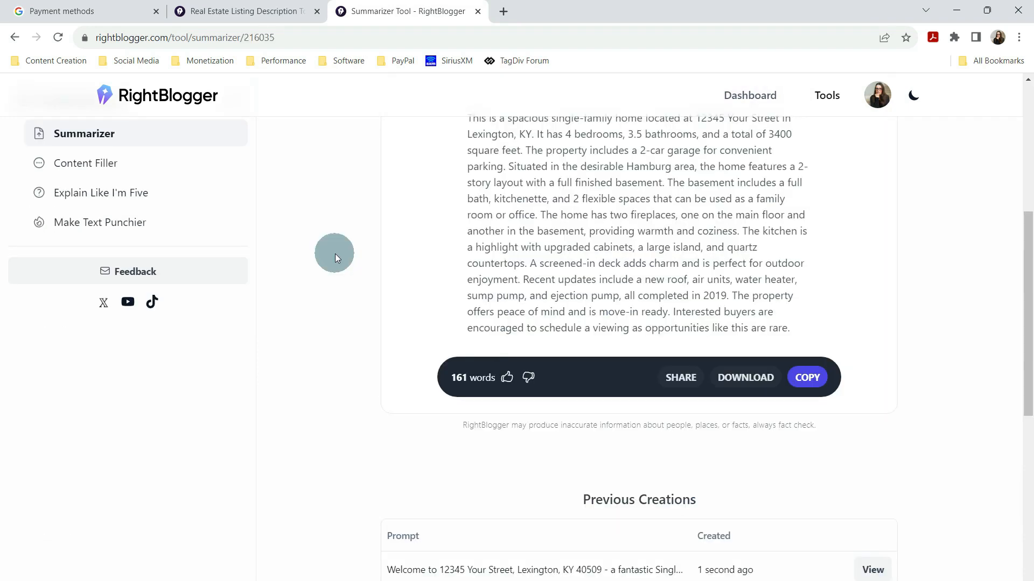
scroll(420, 248, "up", 1)
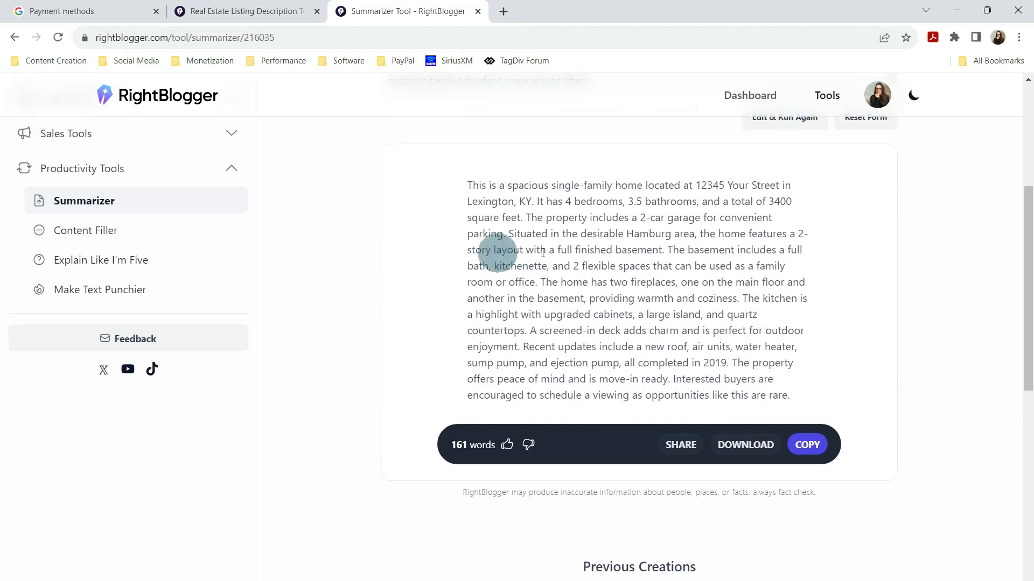